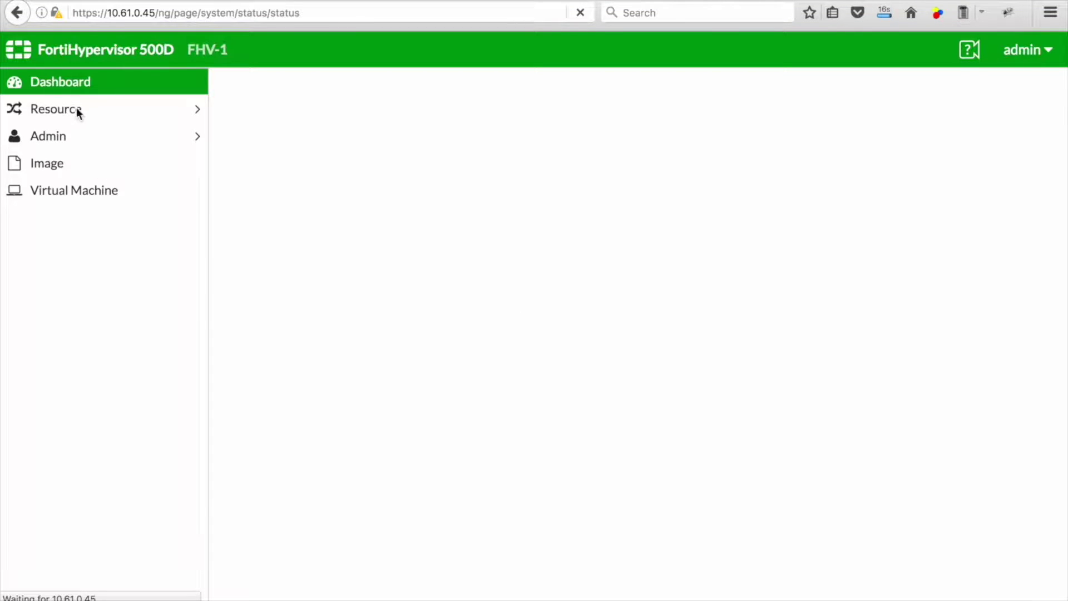
Step: Under Resource, open the External Interface list showing mgmt1, mgmt2 and port1–port16
left_click(77, 112)
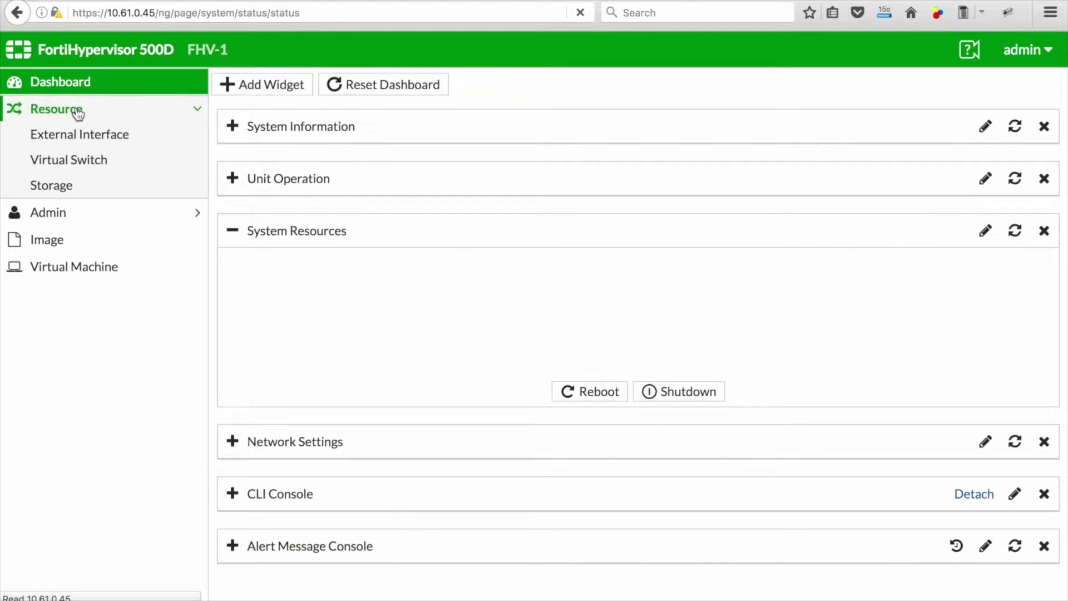
left_click(85, 139)
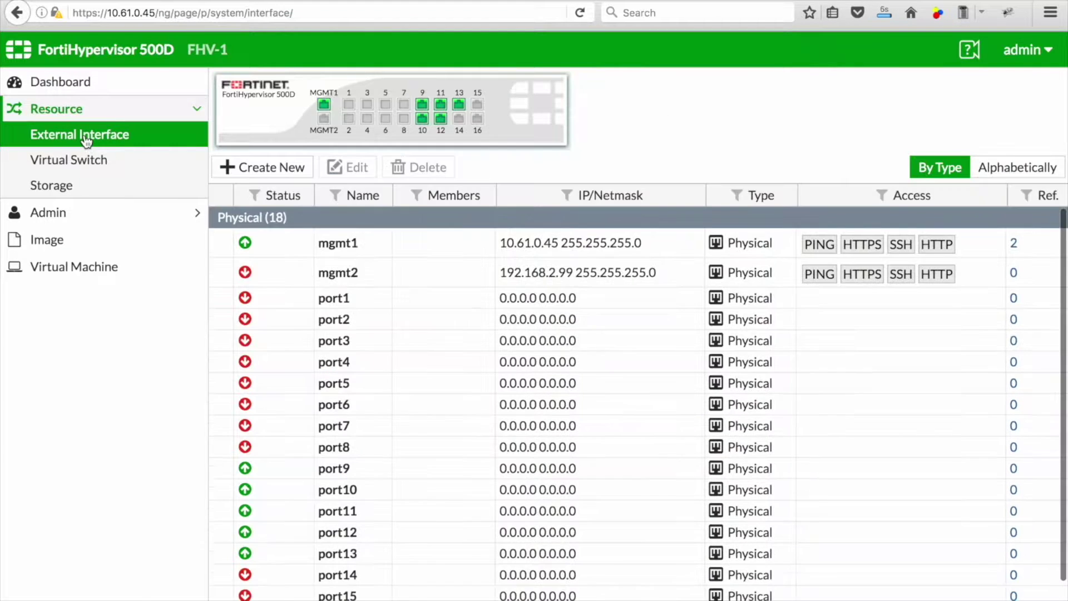
Step: Give interface port9 the alias VLAN 10
scroll(481, 351, "down", 1)
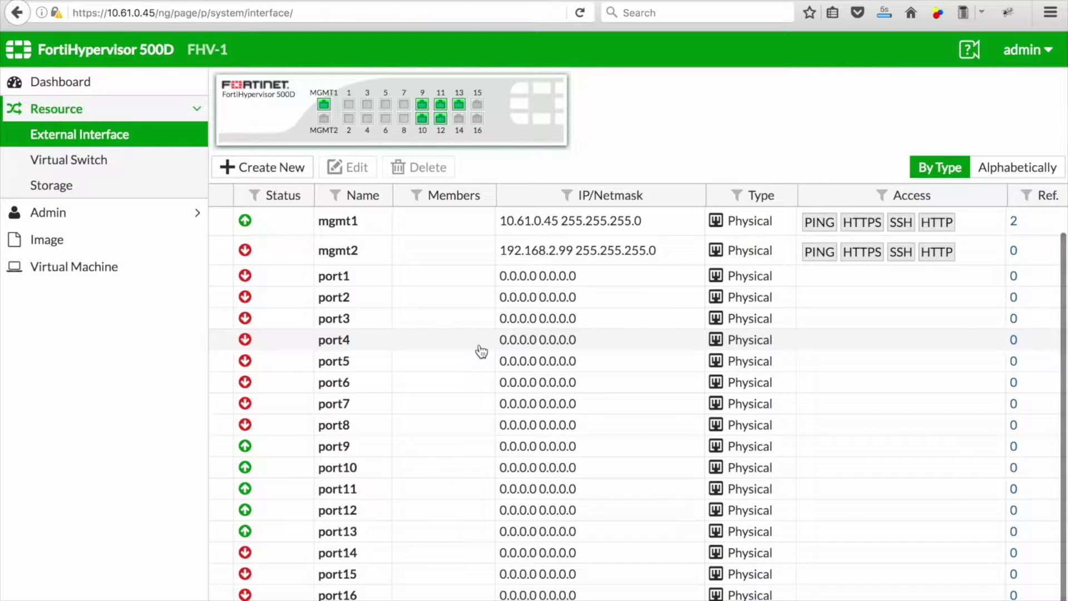
left_click(426, 450)
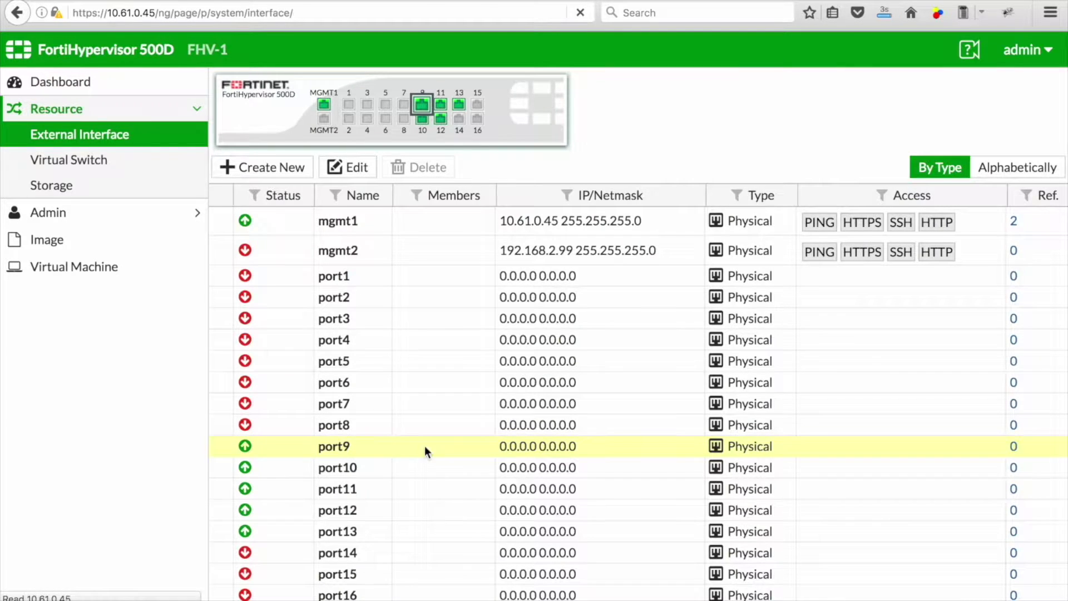
double_click(425, 448)
left_click(386, 145)
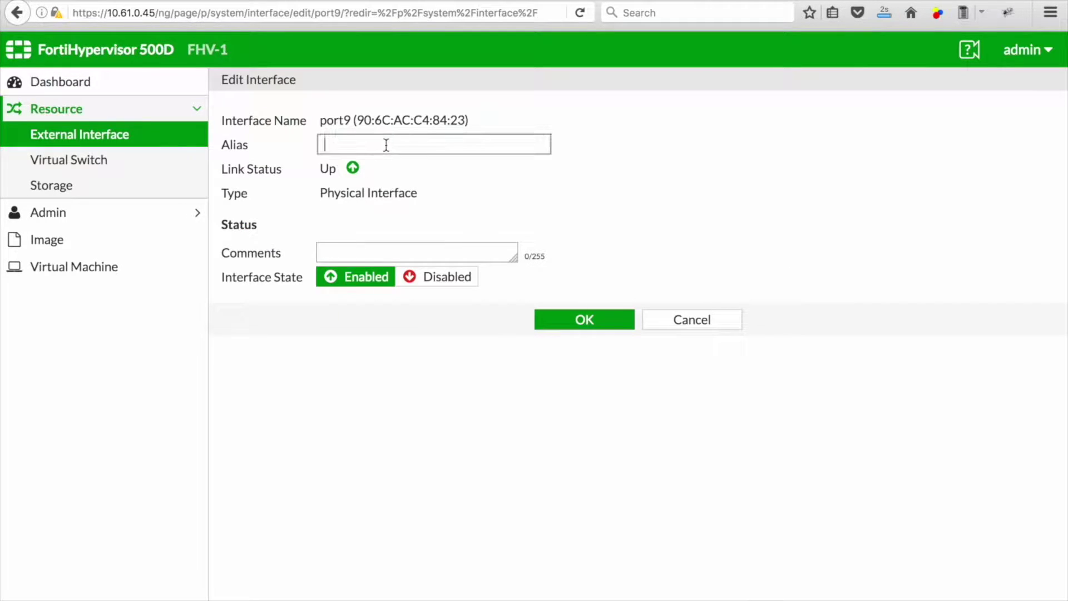
type("VLAN 10")
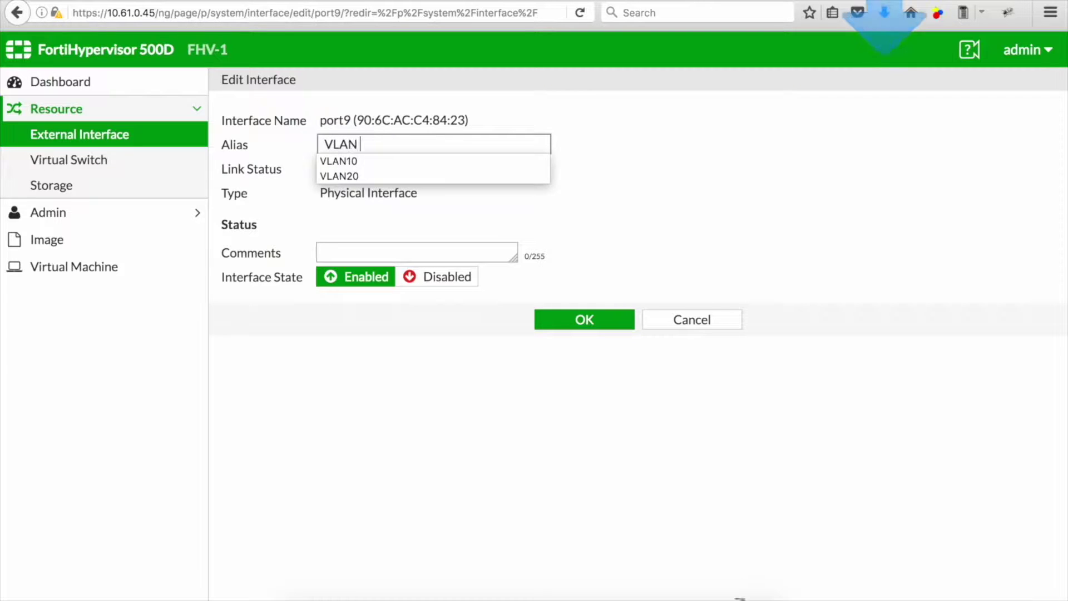
left_click(667, 178)
left_click(591, 326)
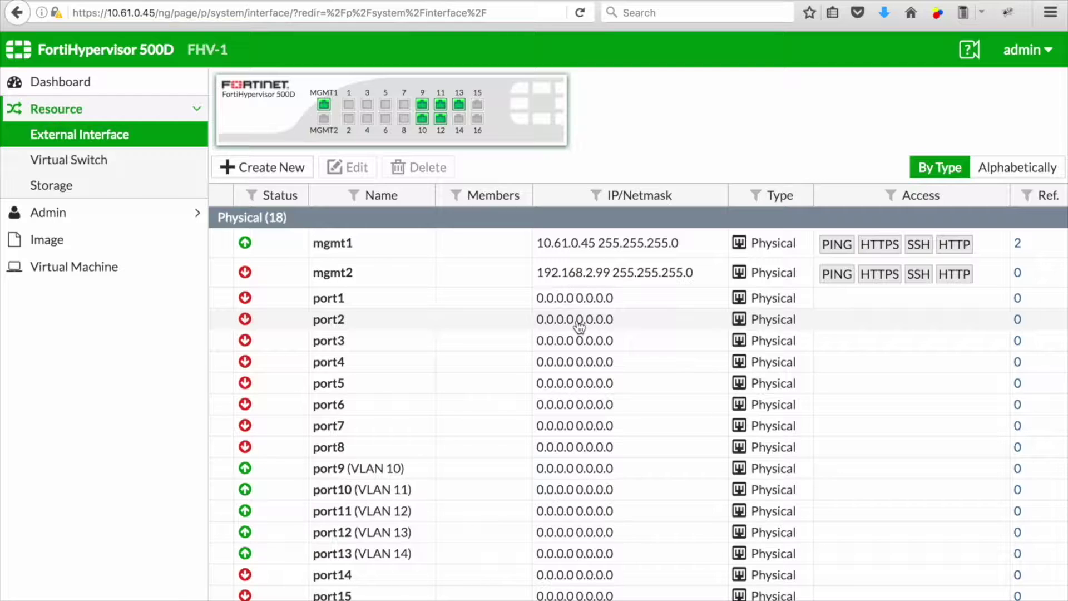
Step: Bind the existing virtual switch SWITCH-VLAN-10 to port9
left_click(69, 160)
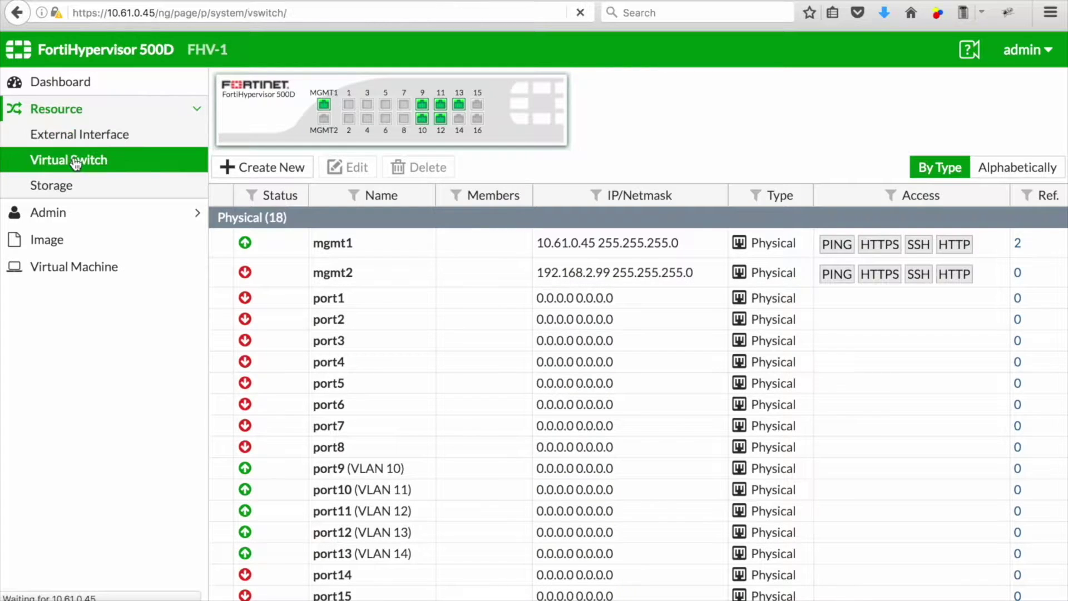
left_click(271, 135)
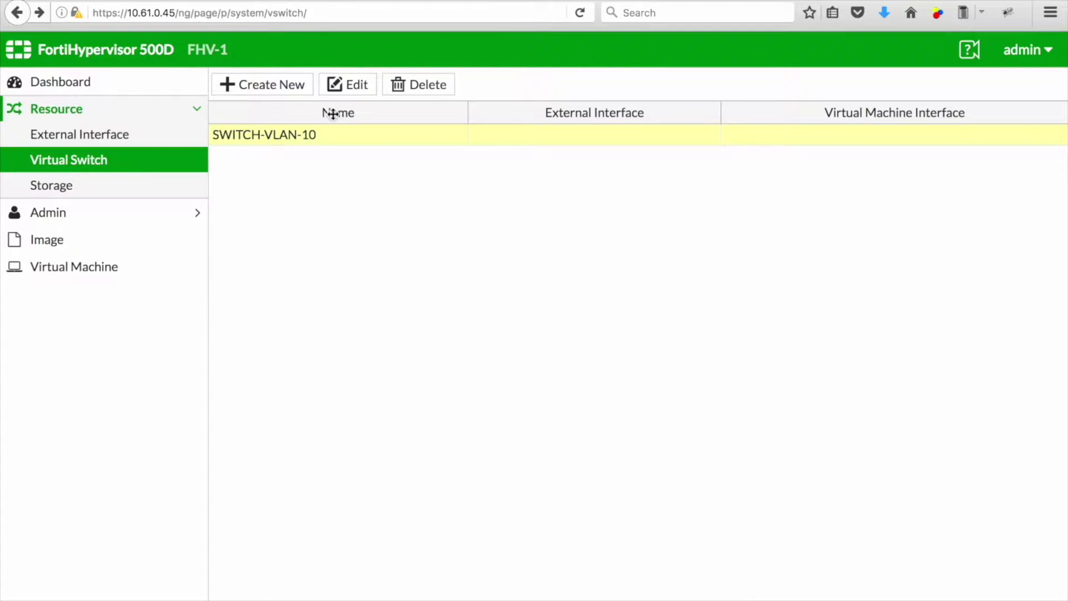
left_click(353, 88)
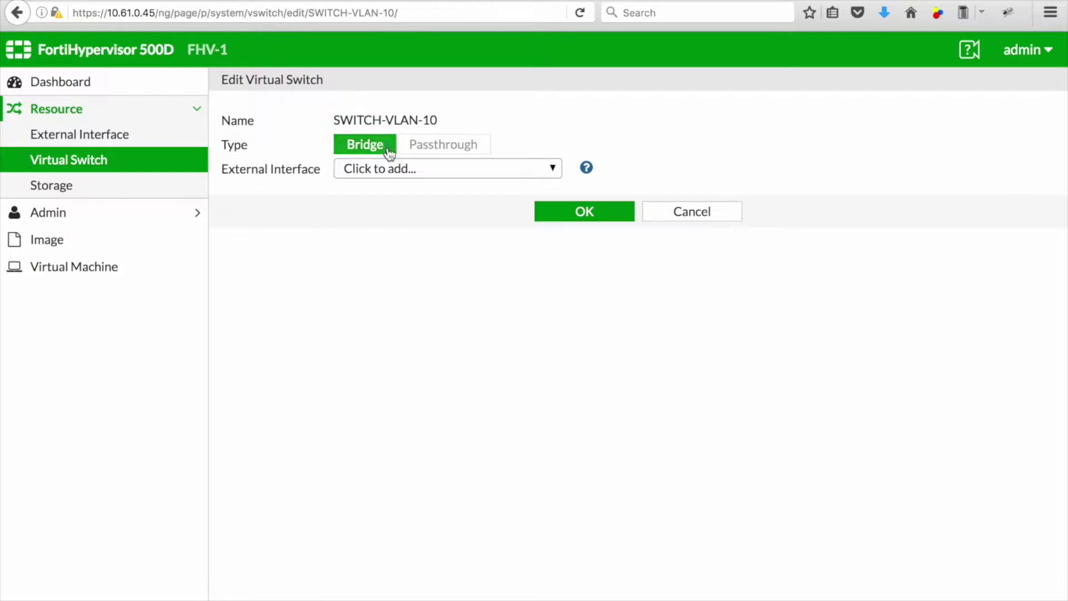
left_click(417, 172)
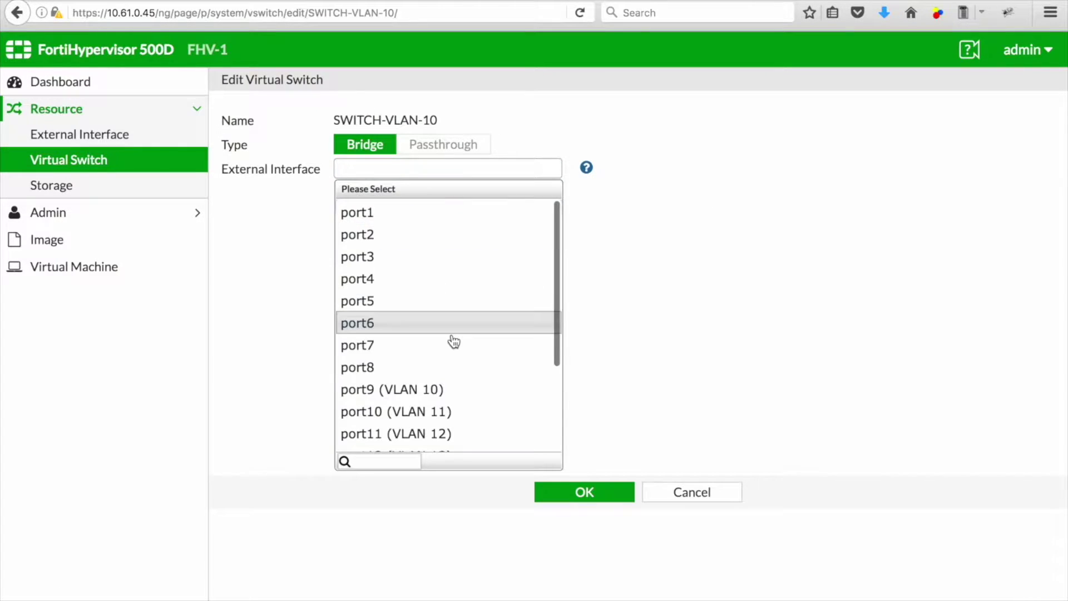
left_click(445, 393)
left_click(592, 225)
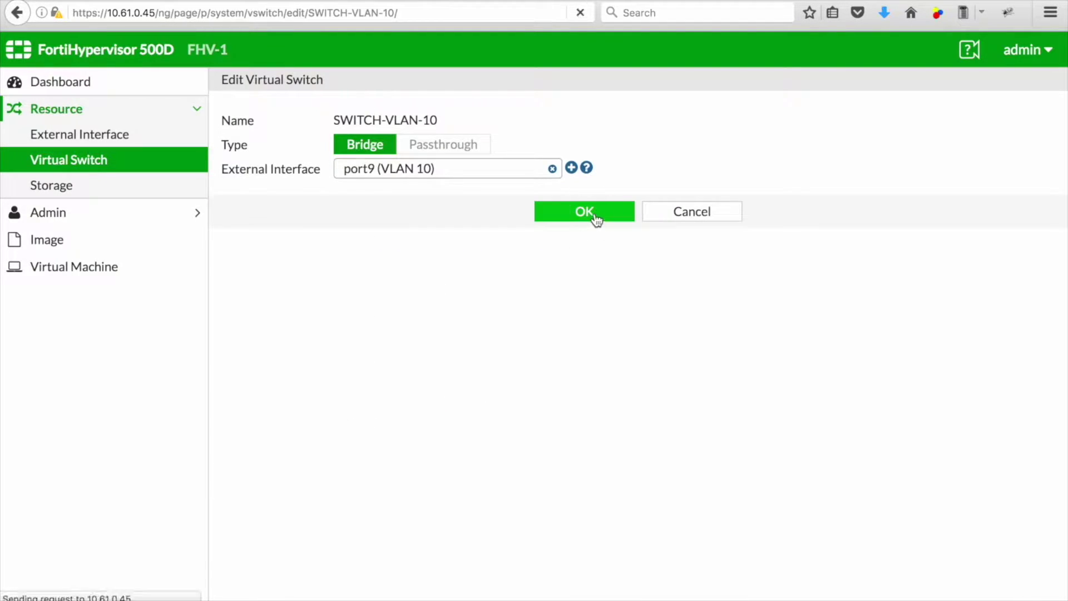
Step: Create virtual switch SWITCH-VLAN-11 bound to port10
left_click(282, 89)
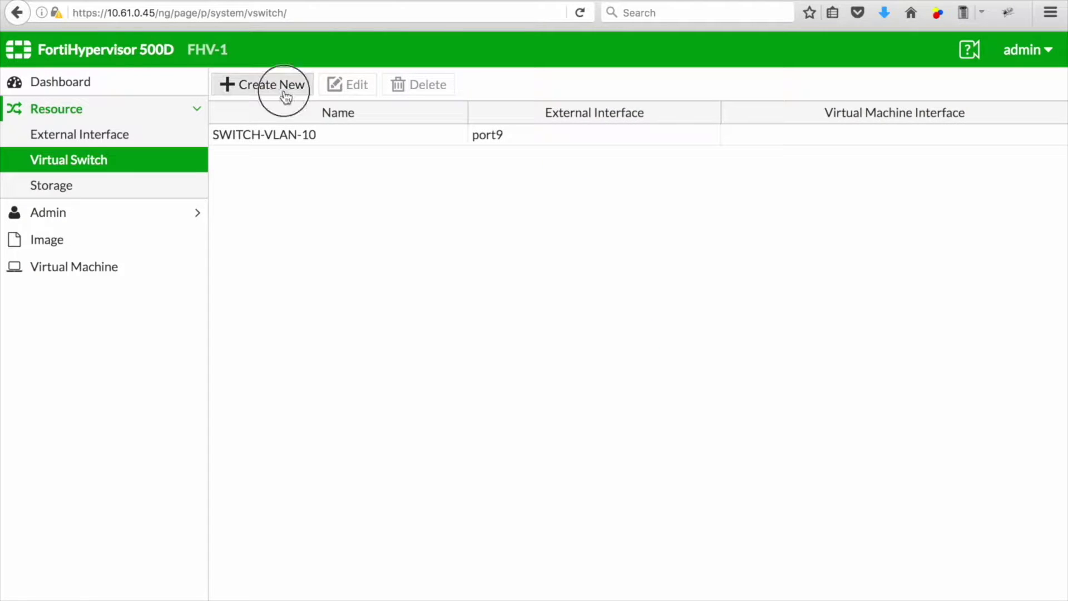
left_click(399, 121)
type("SWITCH-VLAN-11")
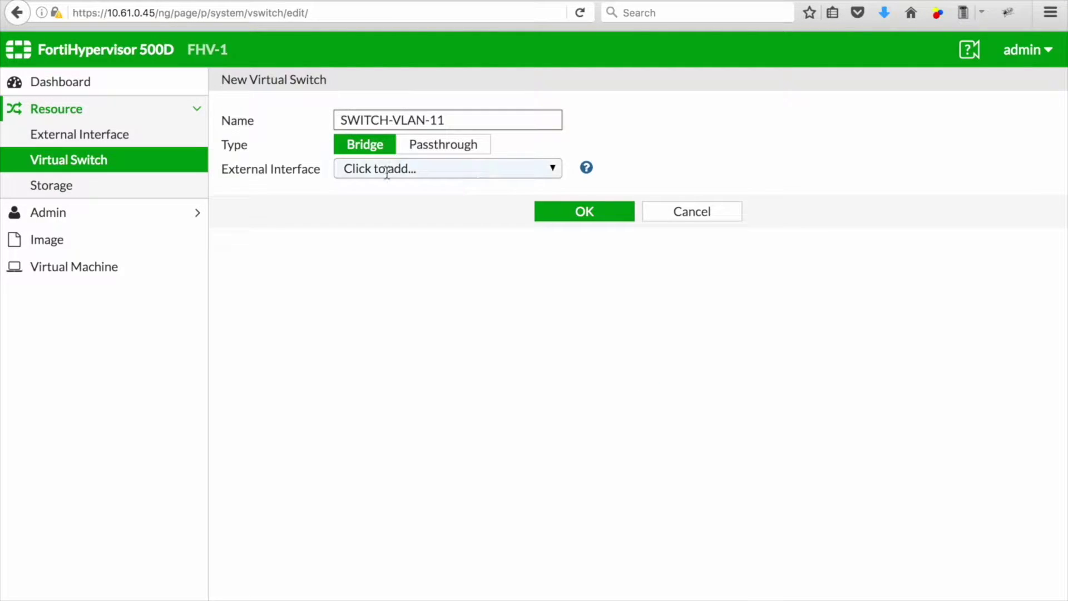
left_click(422, 172)
left_click(461, 391)
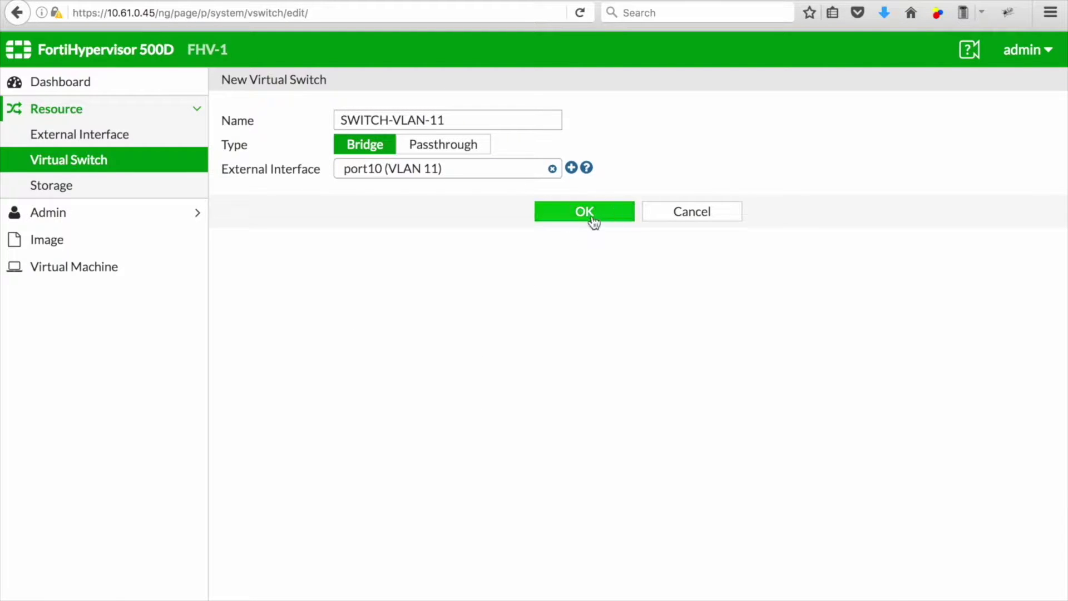
left_click(591, 218)
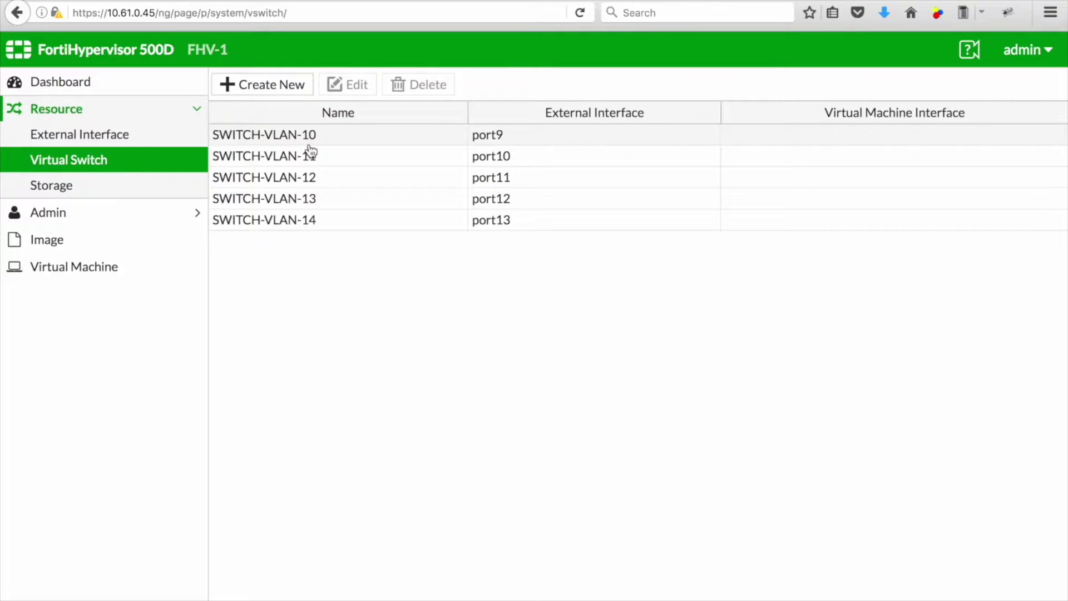
Step: Create SWITCH-VLAN-15 with no external interface, then go to the disk image list
left_click(284, 89)
left_click(409, 121)
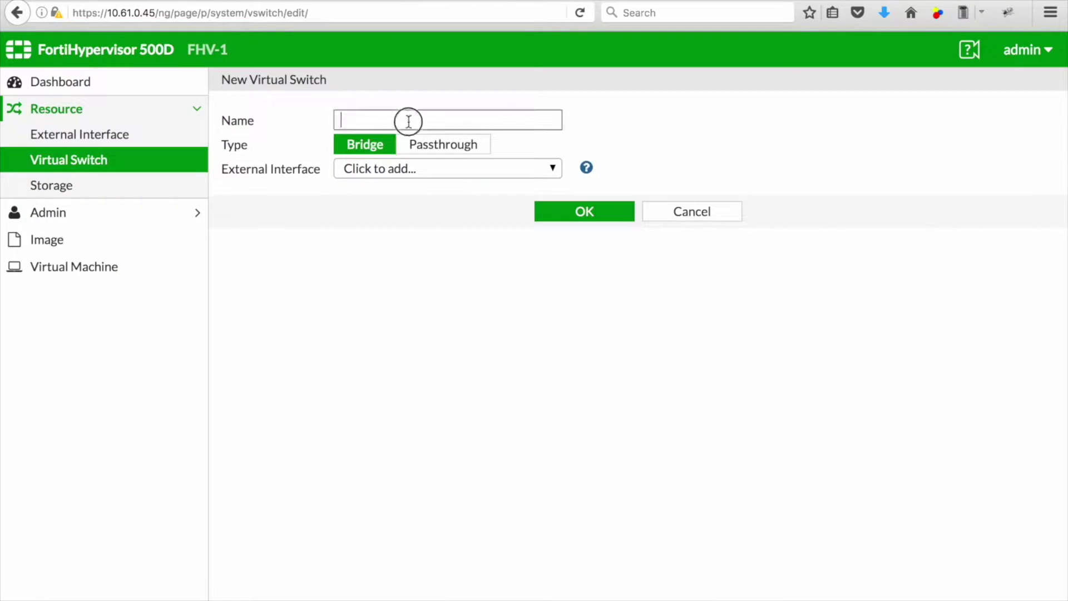
type("SWITCH-VLAN-15")
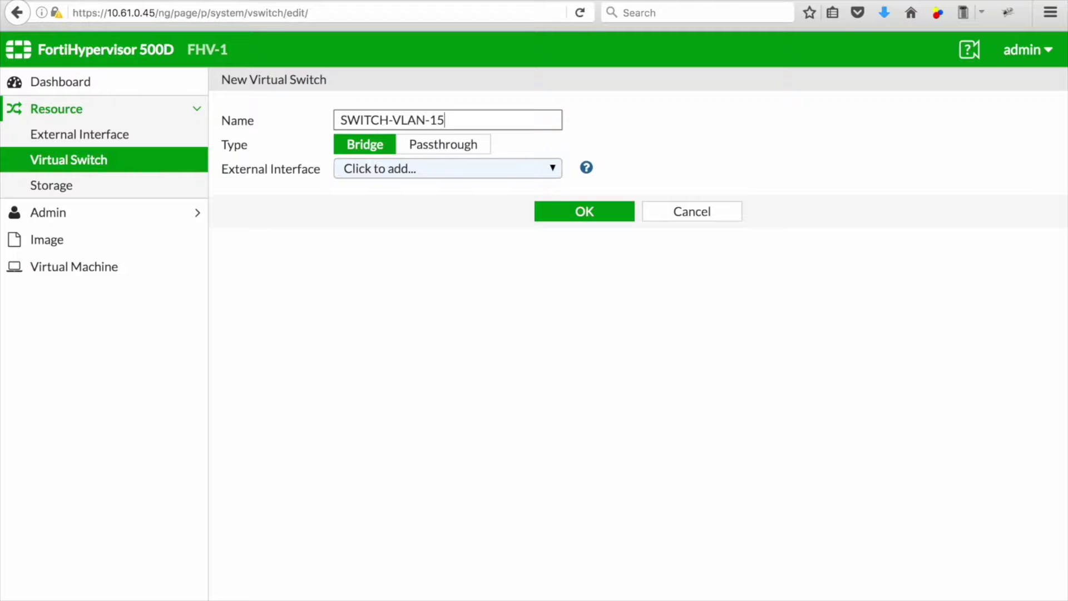
left_click(591, 211)
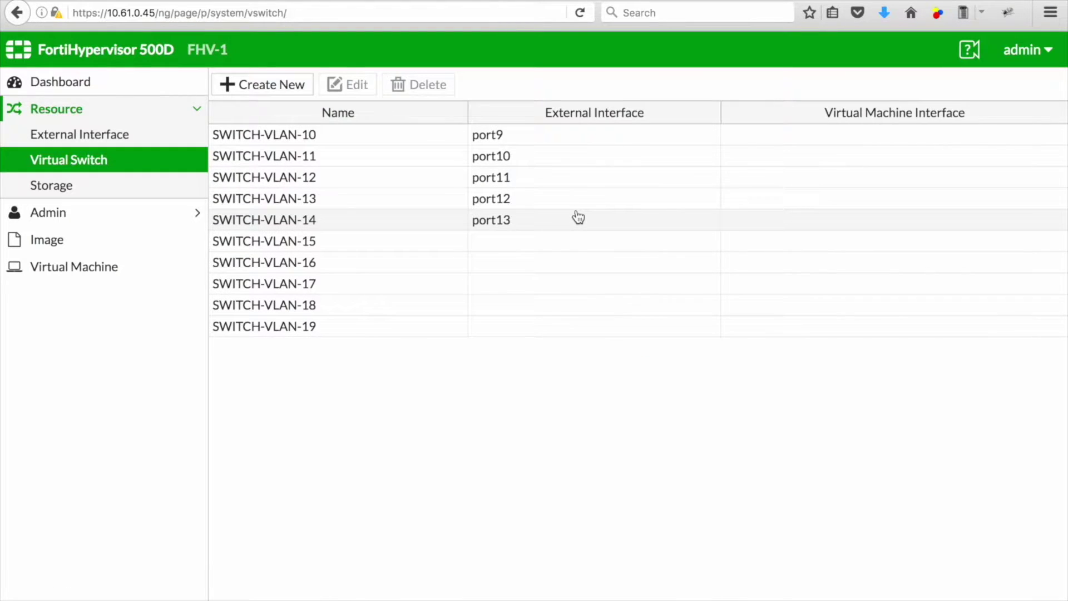
left_click(53, 239)
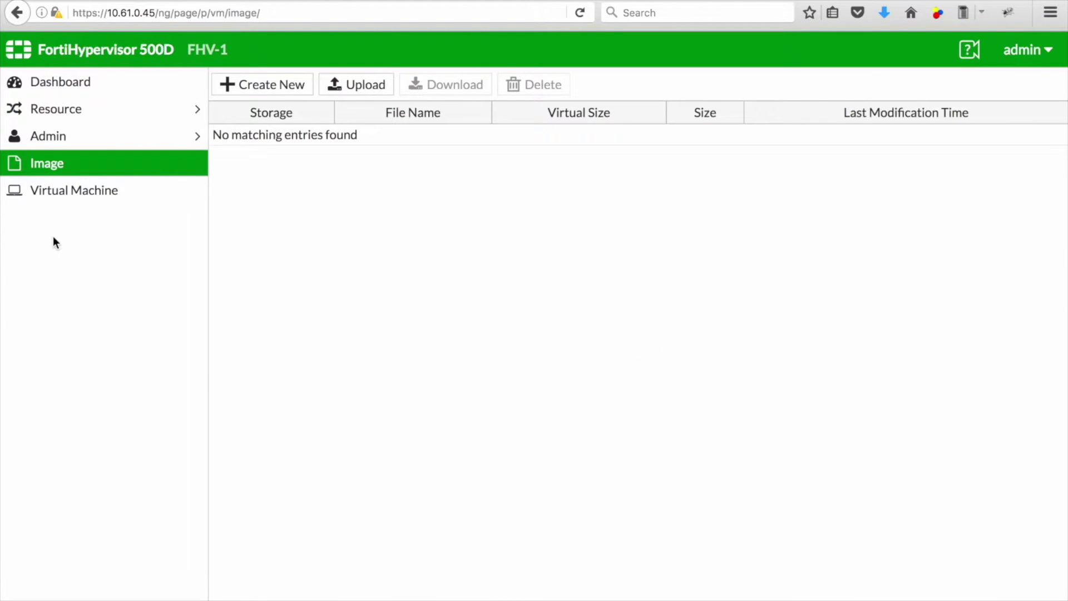
left_click(369, 87)
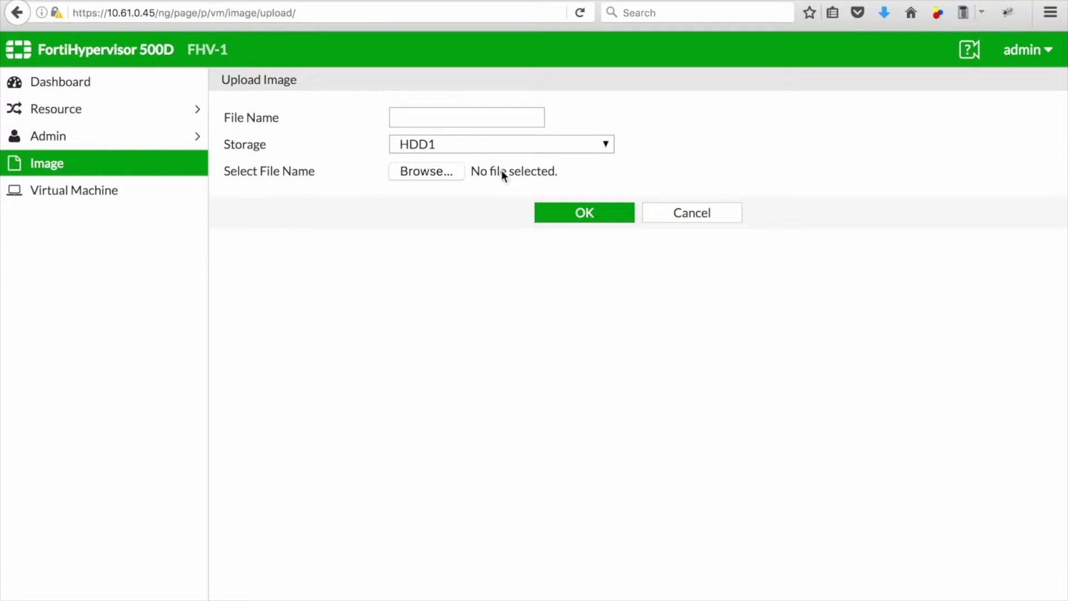
Step: Upload 5.4.1 fortios.qcow2 as disk image FHV-FGT-5.4.1--1
left_click(444, 171)
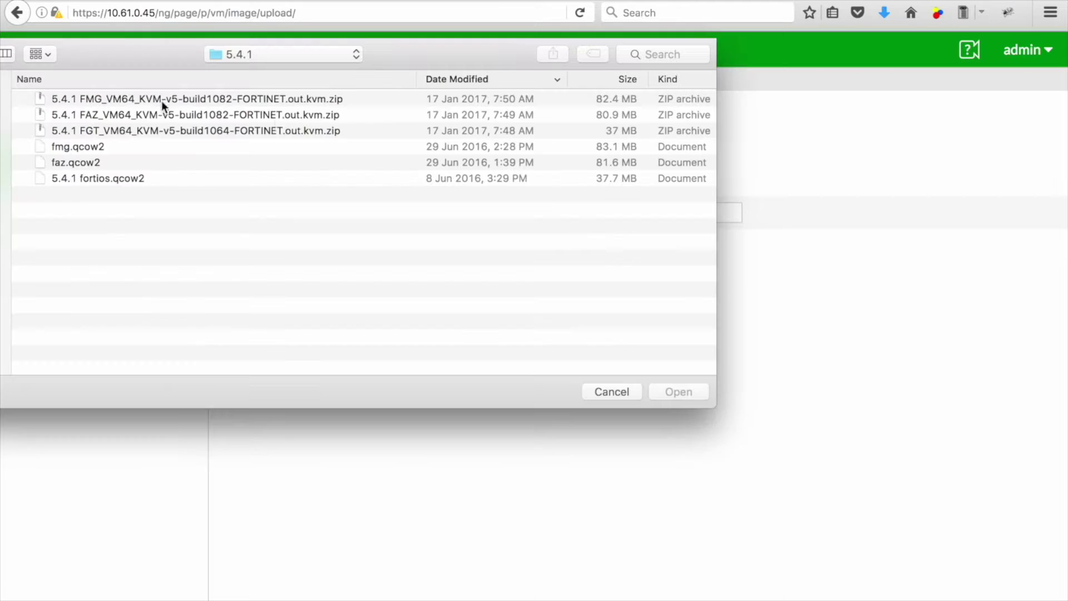
left_click(307, 117)
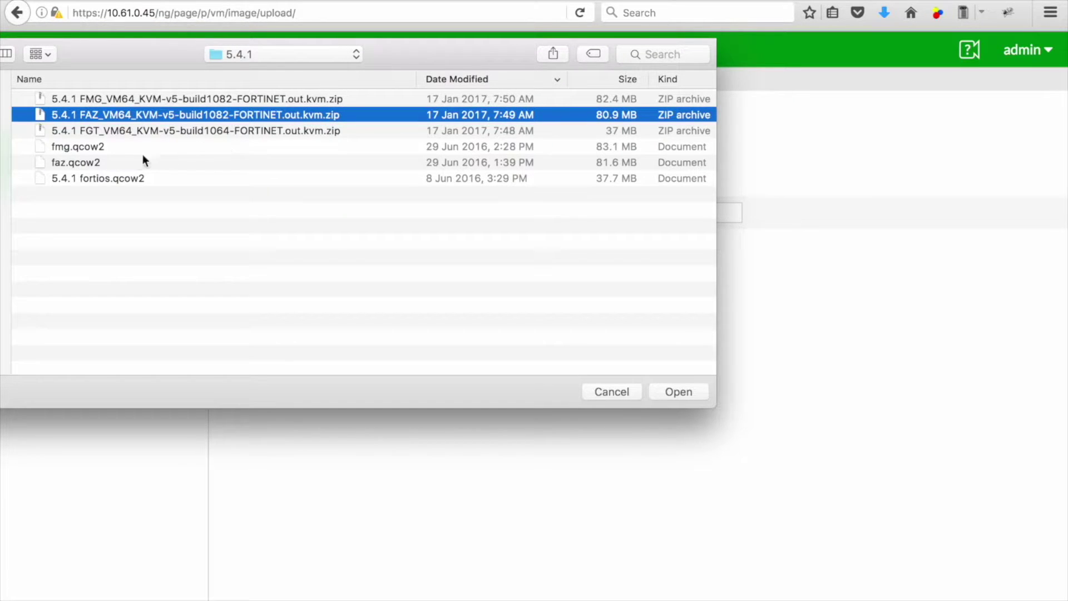
left_click(101, 183)
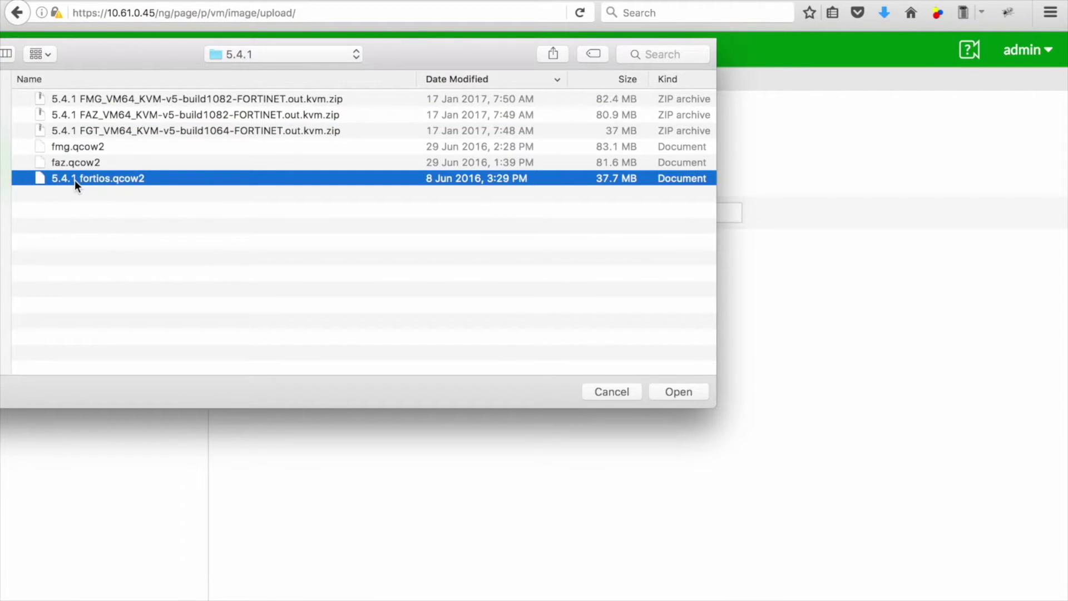
double_click(75, 179)
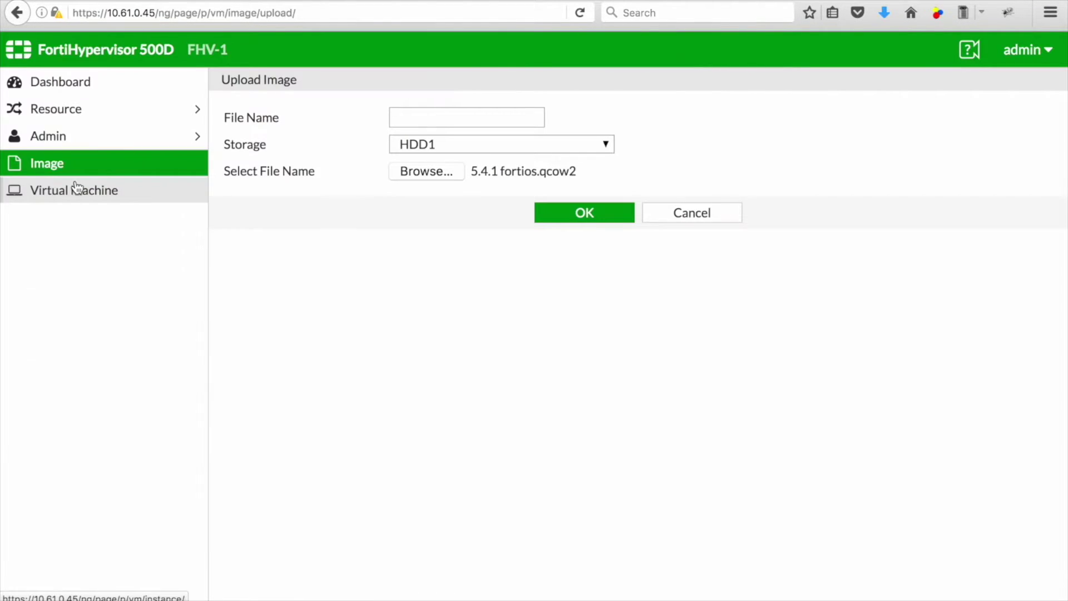
left_click(427, 118)
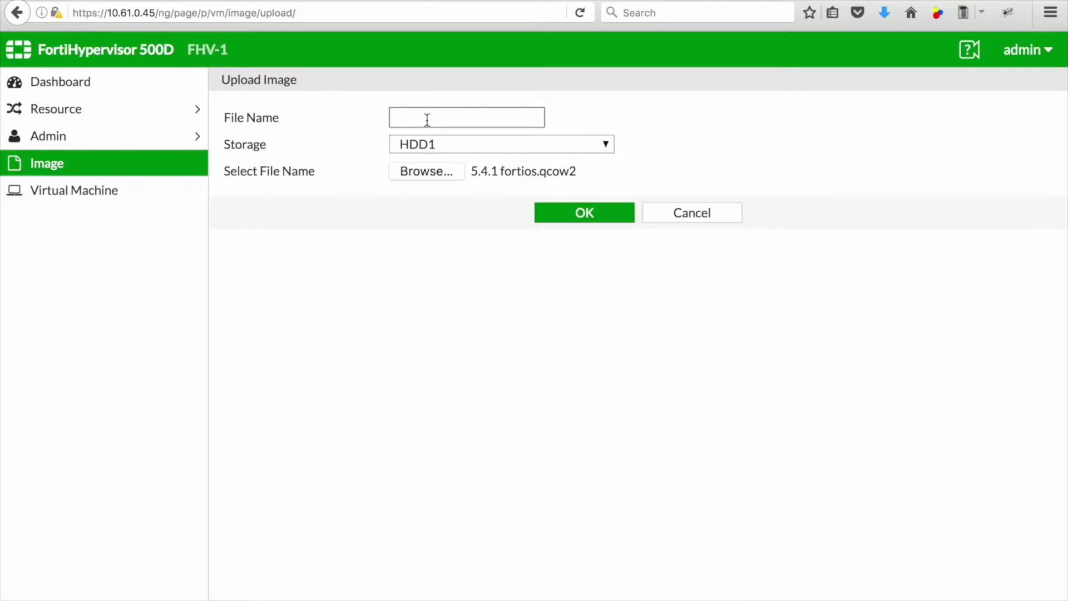
type("FHV-FGT-5.4.1--1")
key("Tab")
key("shift+Tab")
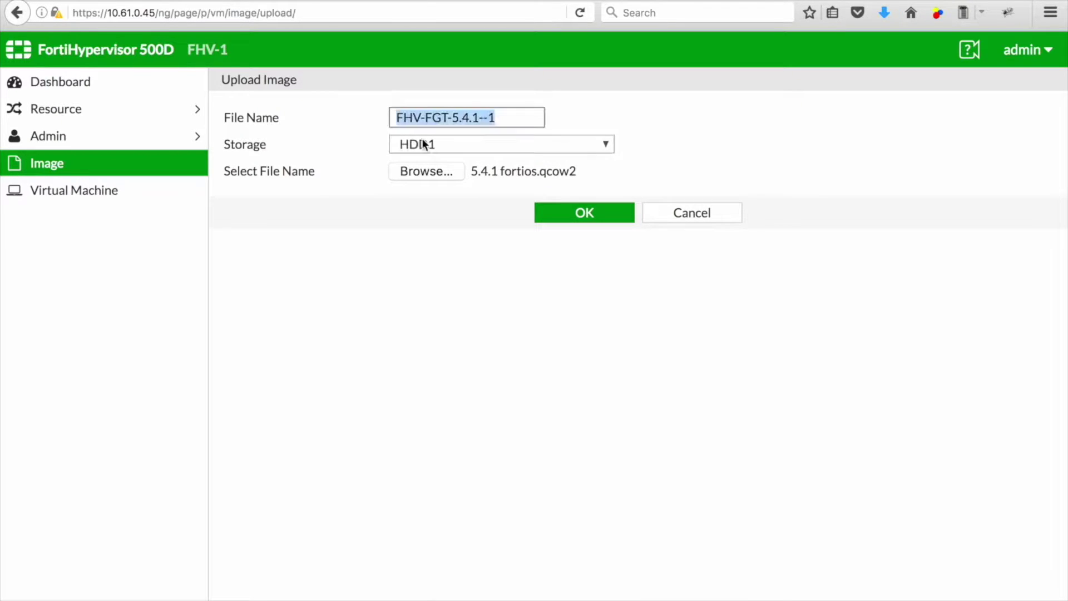
left_click(585, 214)
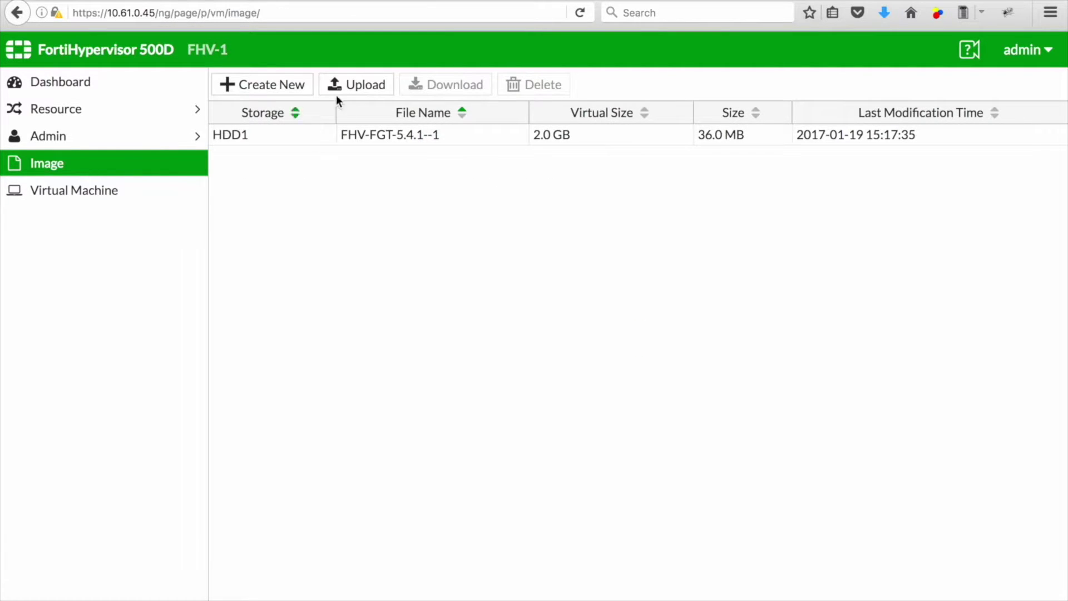
Step: Create a 30 GB blank disk image HDD-FHV-FGT-5.4.1--1 on HDD2
left_click(286, 85)
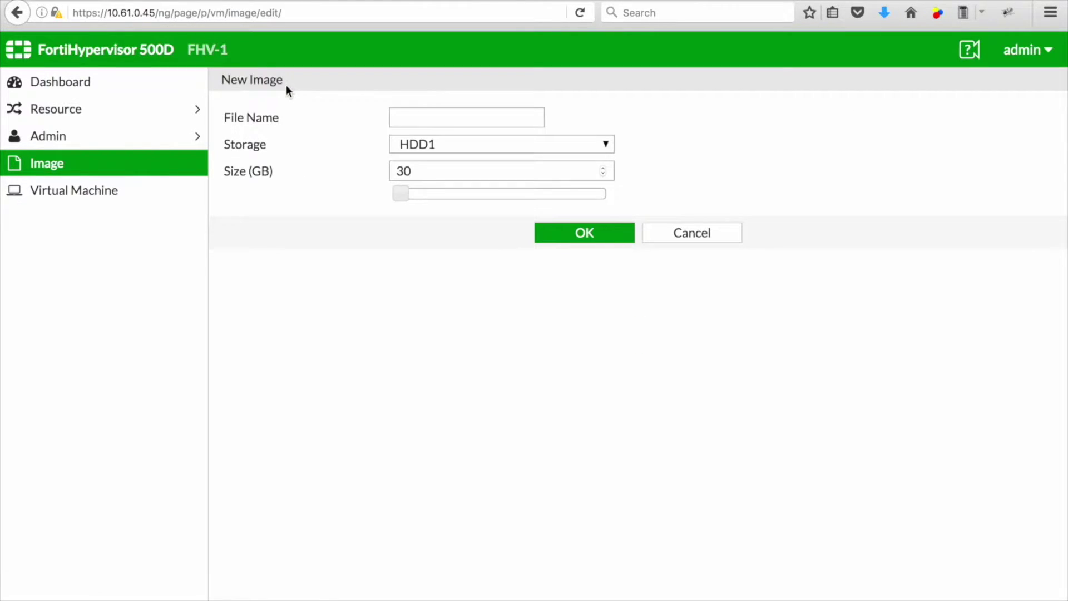
left_click(426, 118)
type("HDD-FHV-FGT-5.4.1--1")
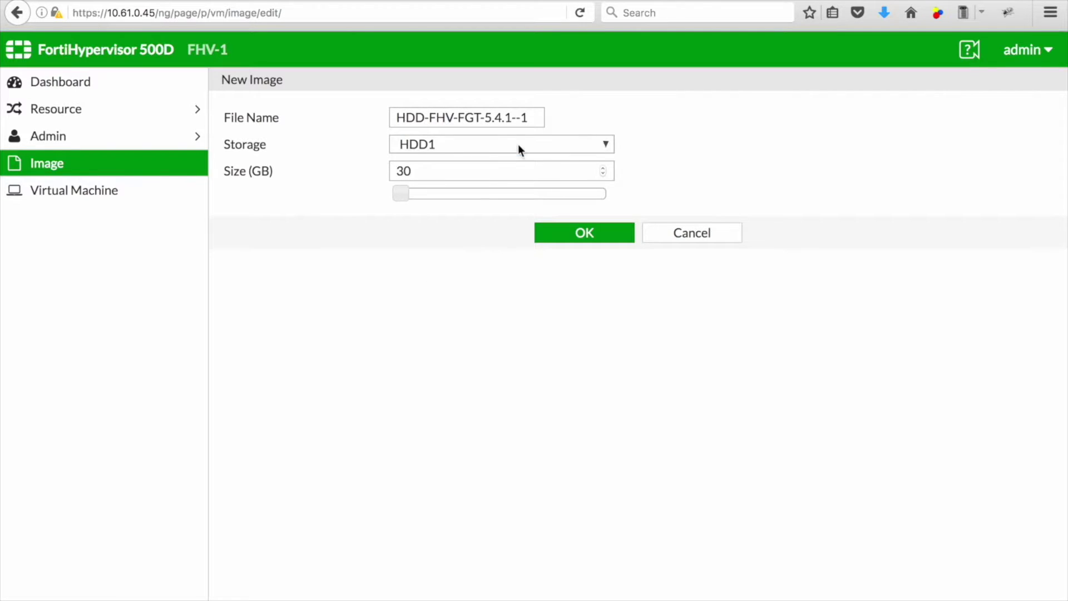
left_click(519, 145)
left_click(483, 173)
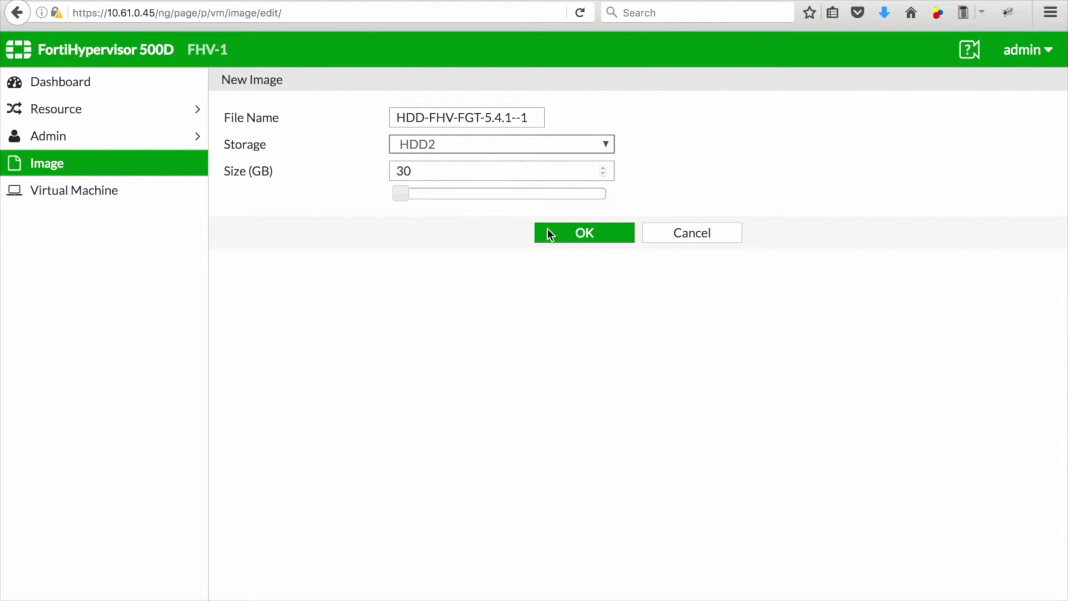
left_click(584, 235)
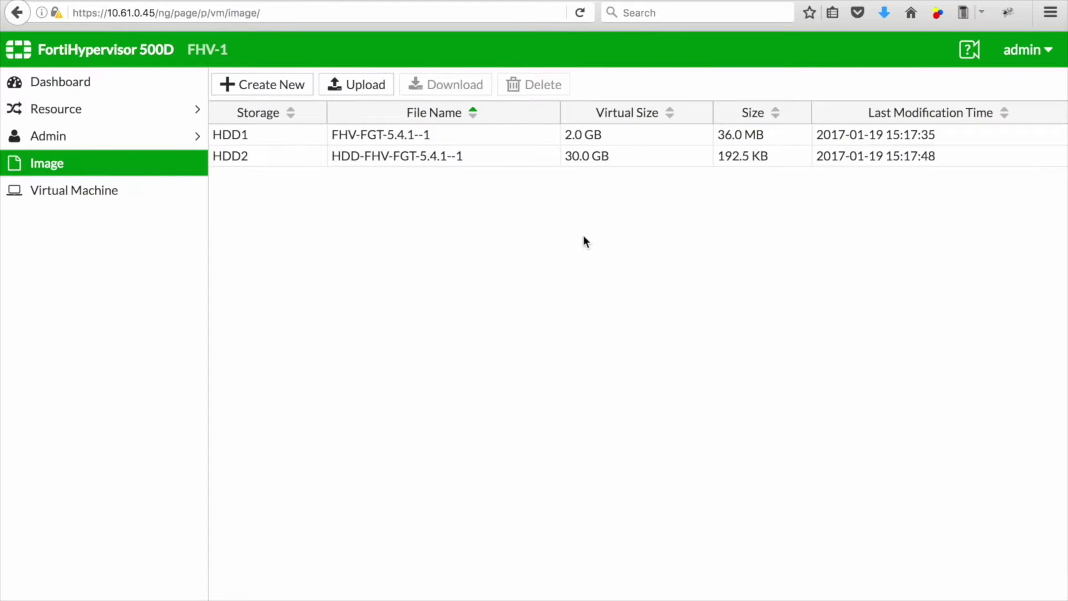
Step: Go to the empty Virtual Machine list and start a new VM
left_click(115, 194)
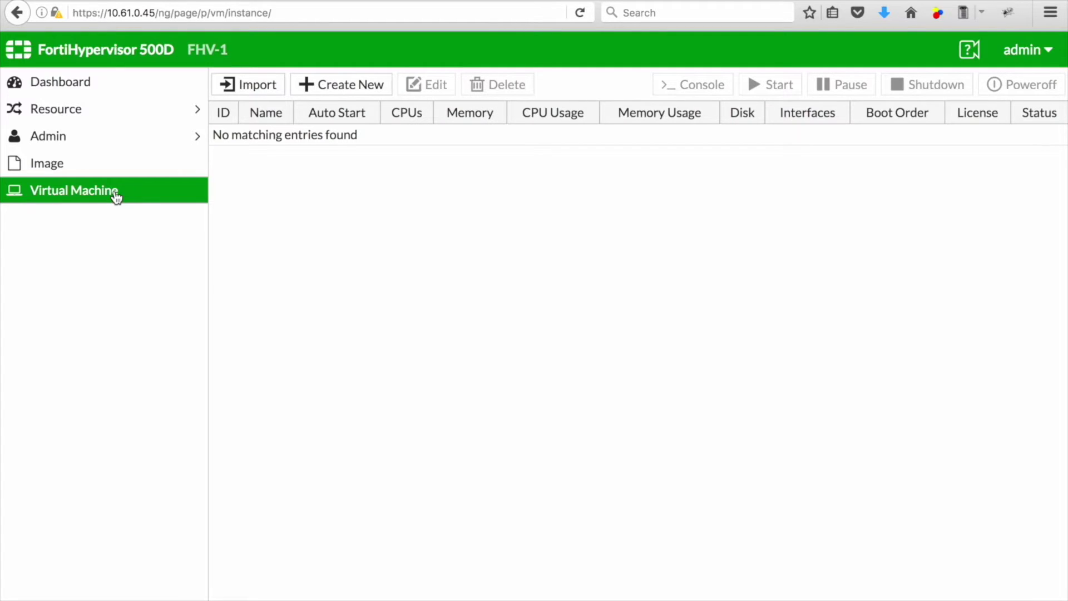
left_click(341, 87)
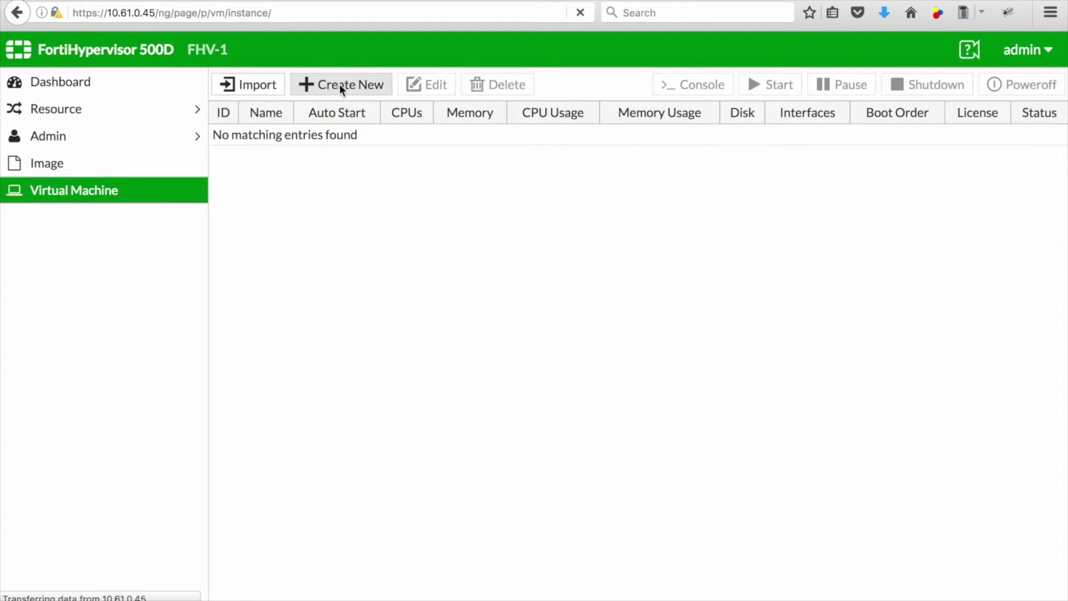
Step: Attach disks /HDD1/FHV-FGT-5.4.1--1 and /HDD2/HDD-FHV-FGT-5.4.1--1 to the VM
left_click(420, 118)
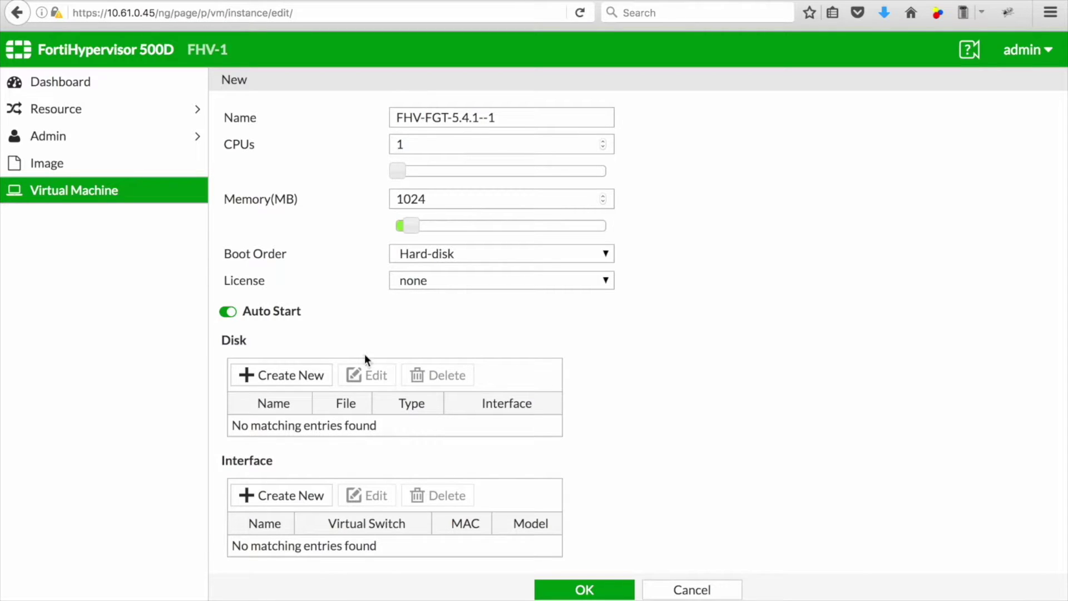
left_click(292, 375)
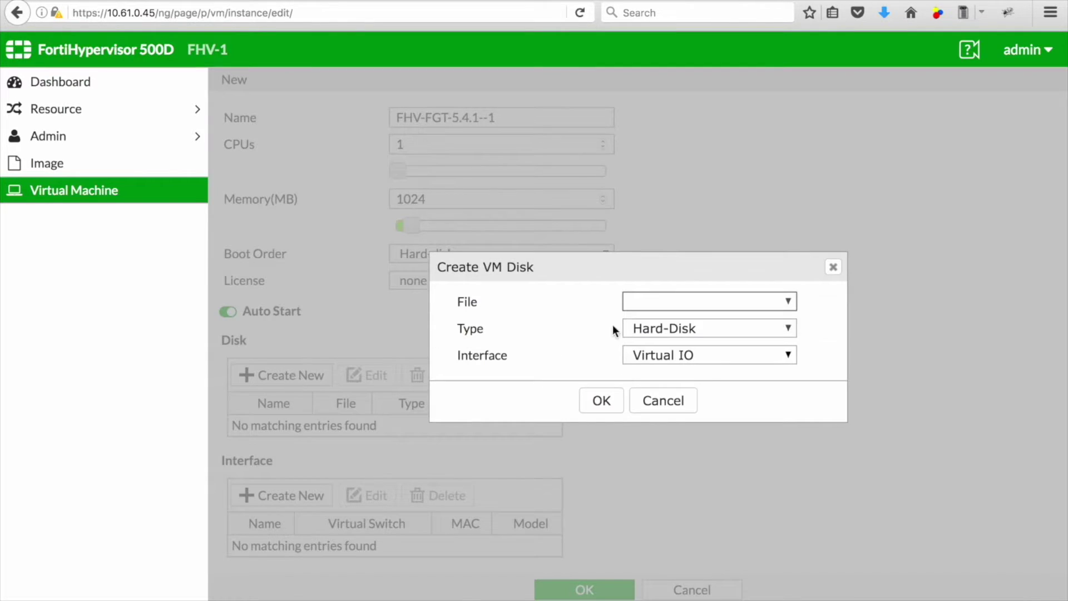
left_click(682, 304)
left_click(686, 319)
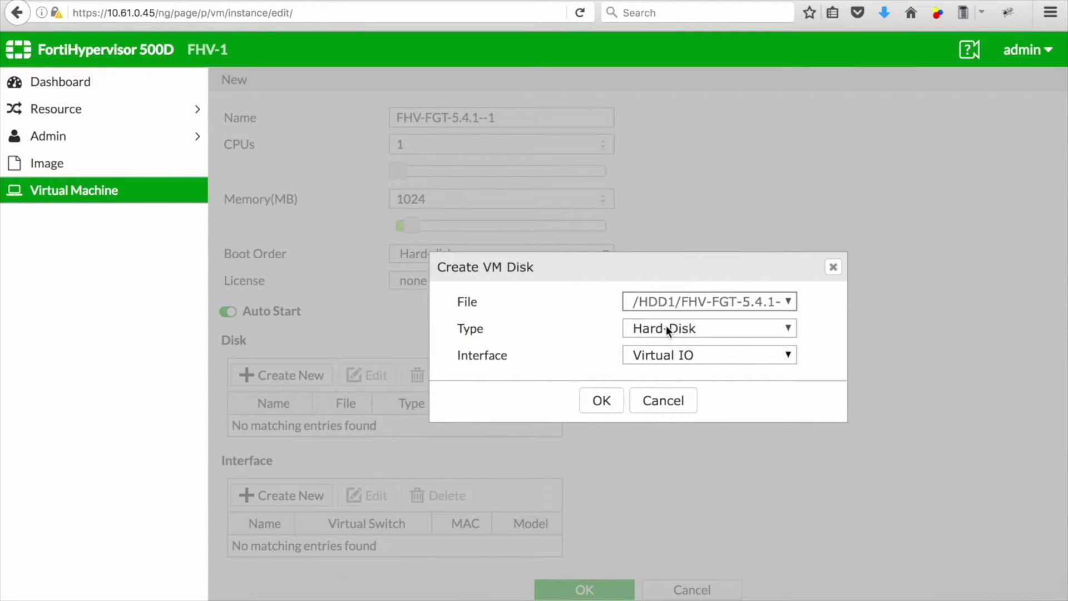
left_click(602, 400)
left_click(300, 374)
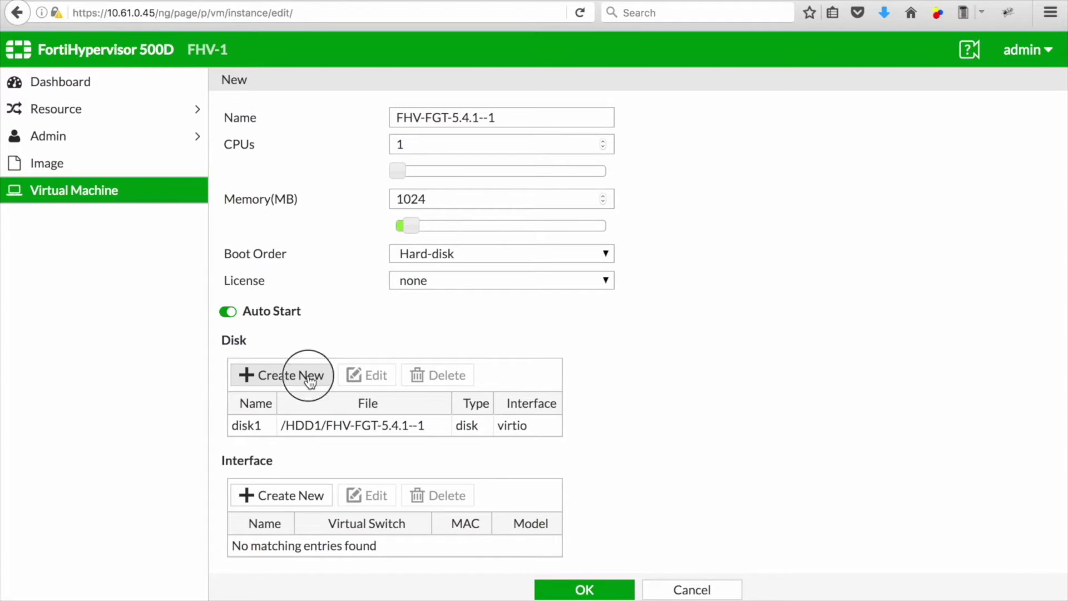
left_click(790, 311)
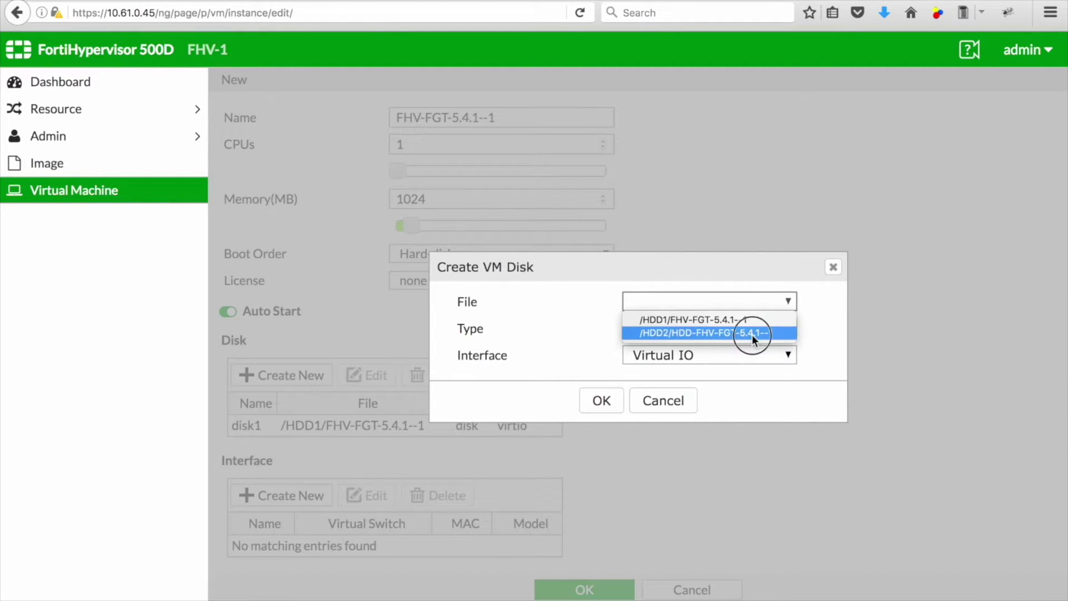
left_click(752, 328)
left_click(601, 400)
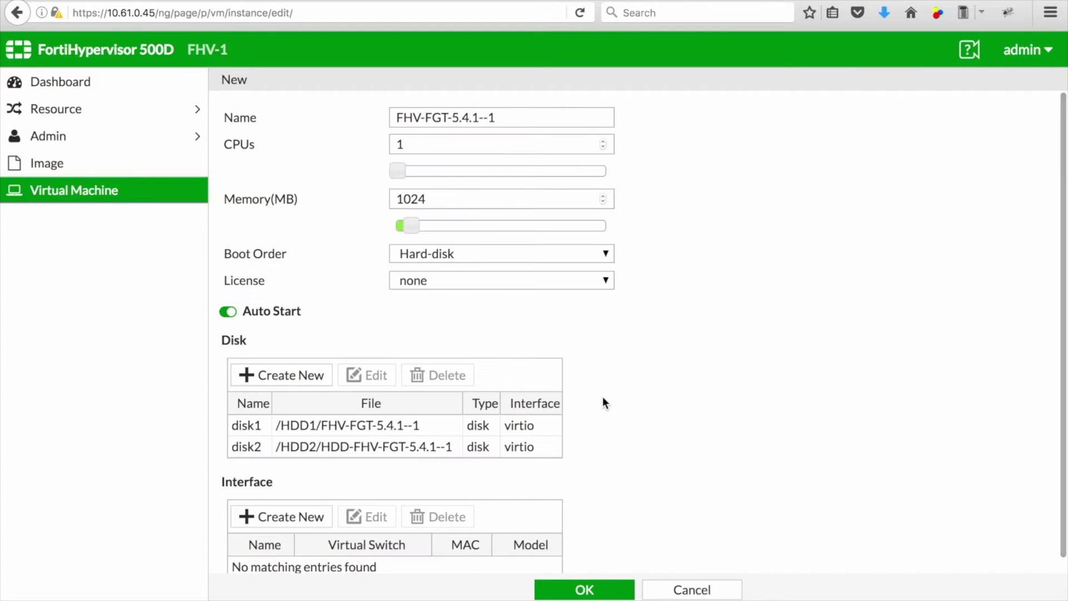
scroll(602, 397, "down", 1)
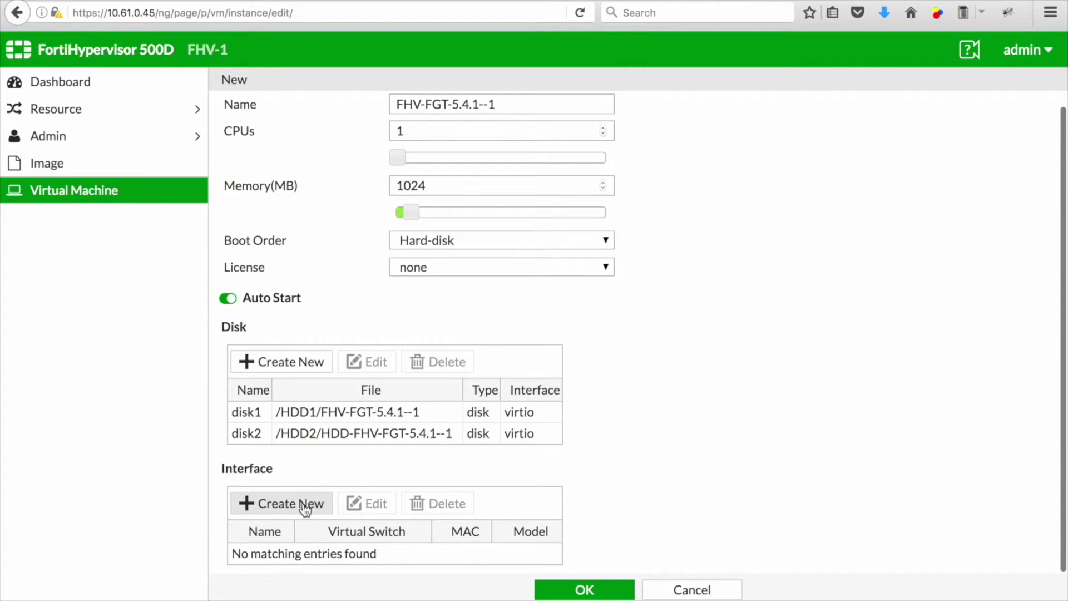
Step: Add interface port1 on SWITCH-VLAN-10 with model e1000
left_click(302, 503)
left_click(655, 319)
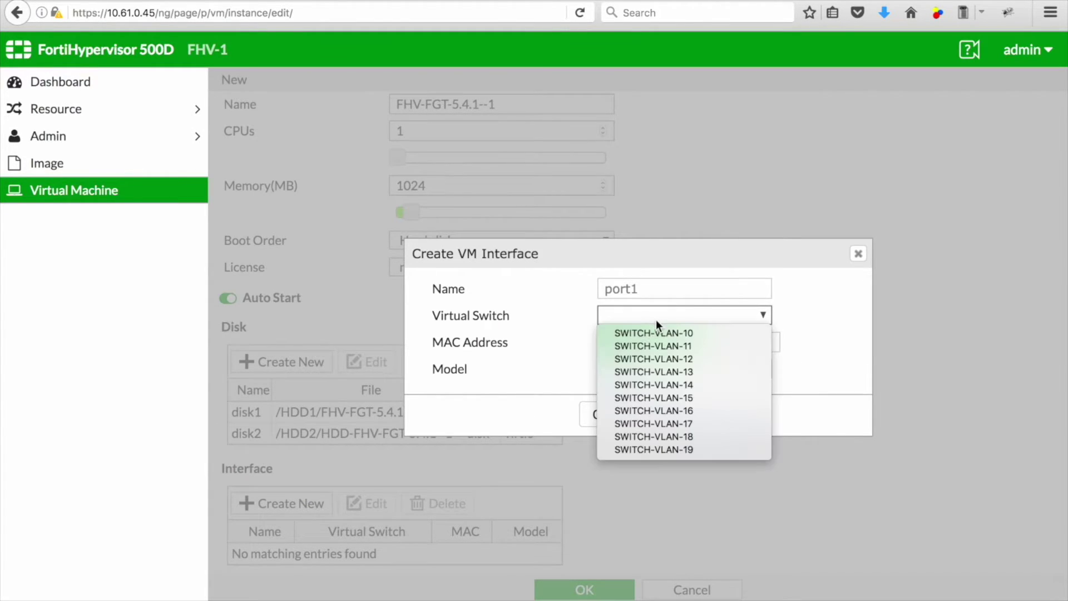
left_click(660, 333)
left_click(642, 369)
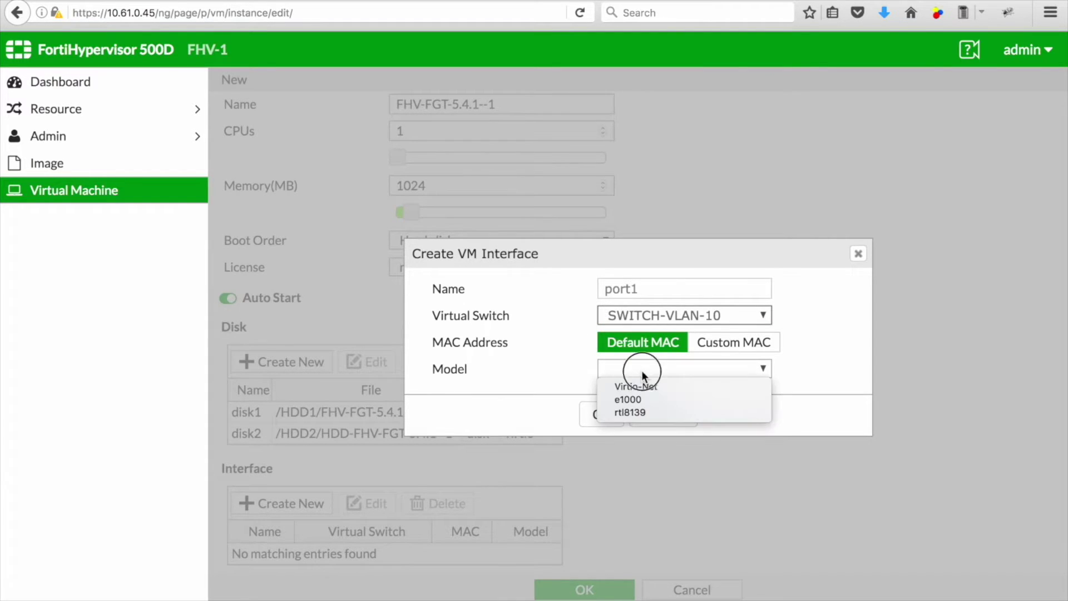
left_click(639, 400)
left_click(599, 413)
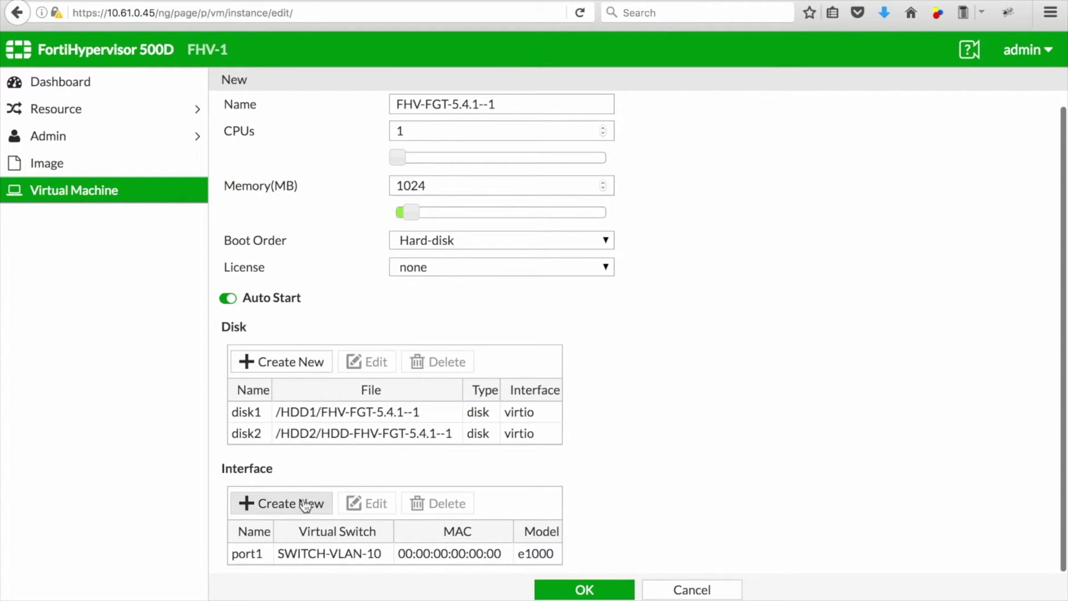
Step: Add interface port2 on SWITCH-VLAN-11 with model e1000
left_click(278, 503)
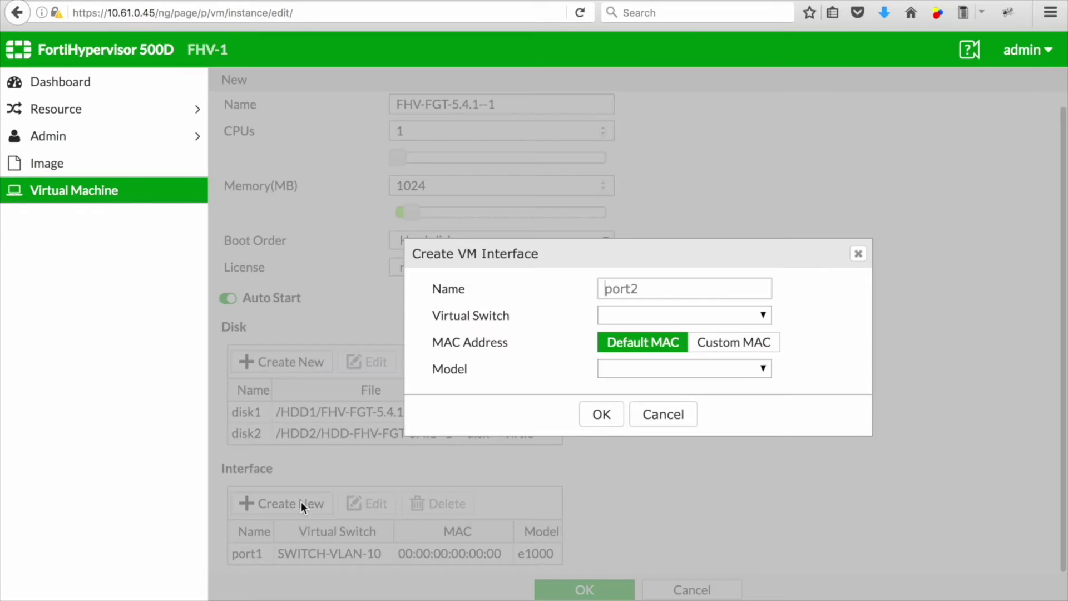
left_click(693, 314)
left_click(696, 344)
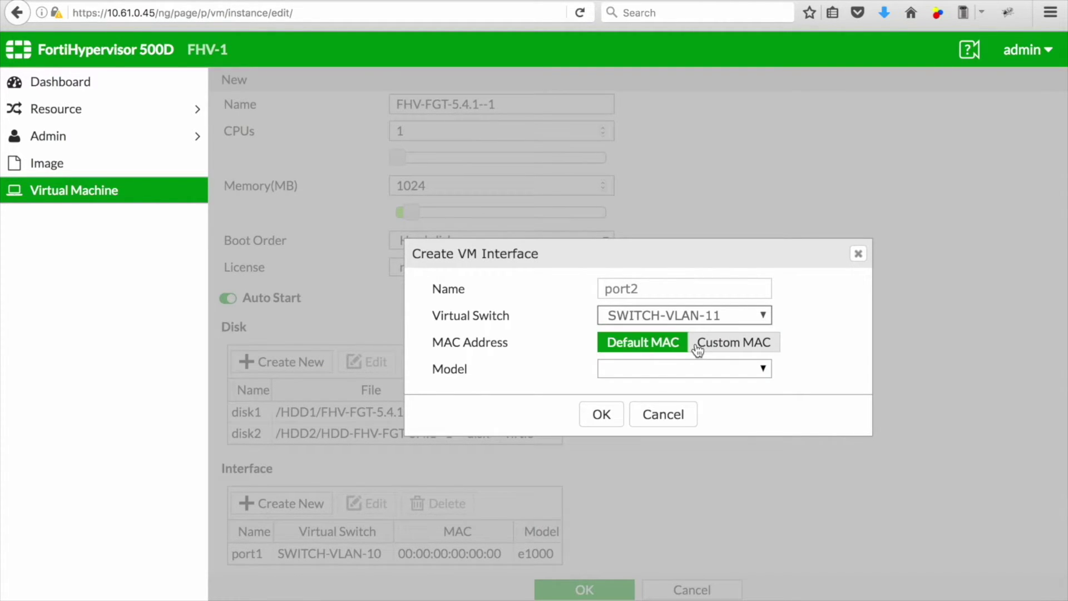
left_click(657, 370)
left_click(647, 394)
left_click(602, 418)
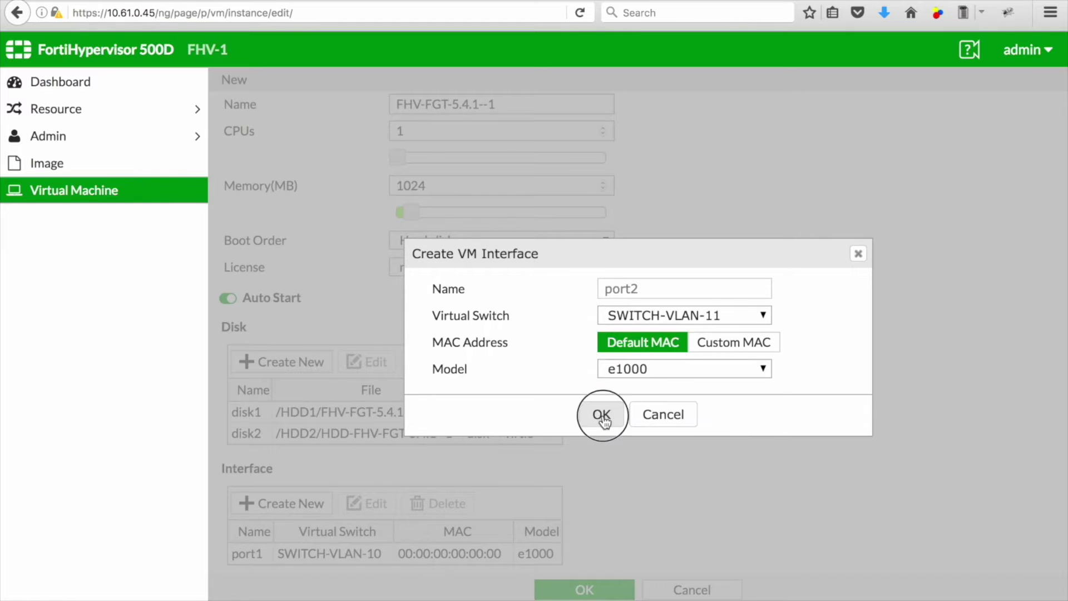
Step: Add interface port3 on SWITCH-VLAN-13 with model e1000 and save the VM
scroll(445, 467, "down", 1)
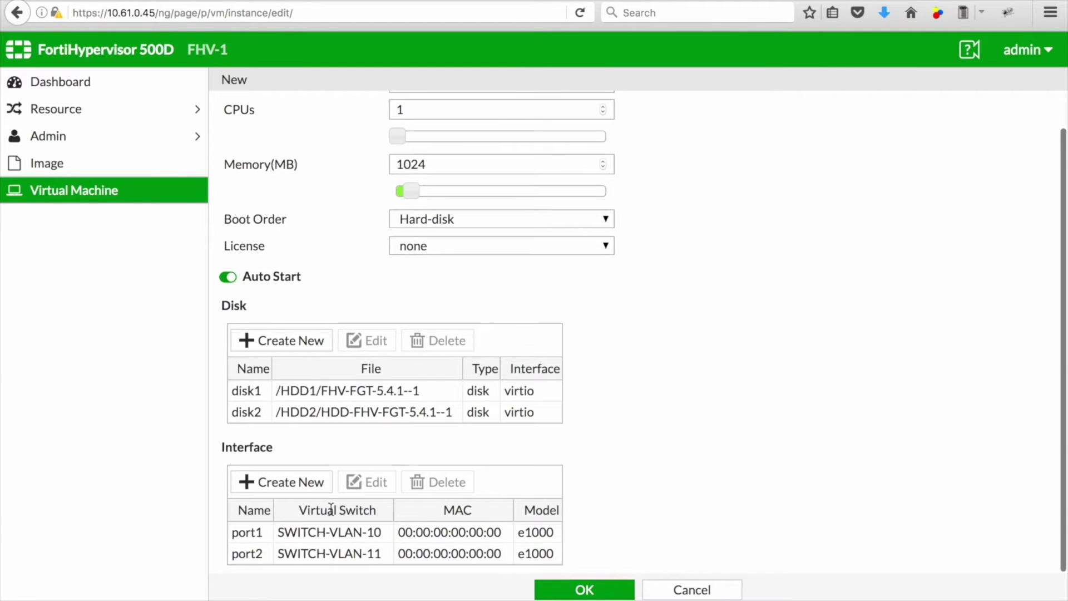
left_click(280, 487)
left_click(684, 315)
left_click(684, 364)
left_click(665, 368)
left_click(653, 395)
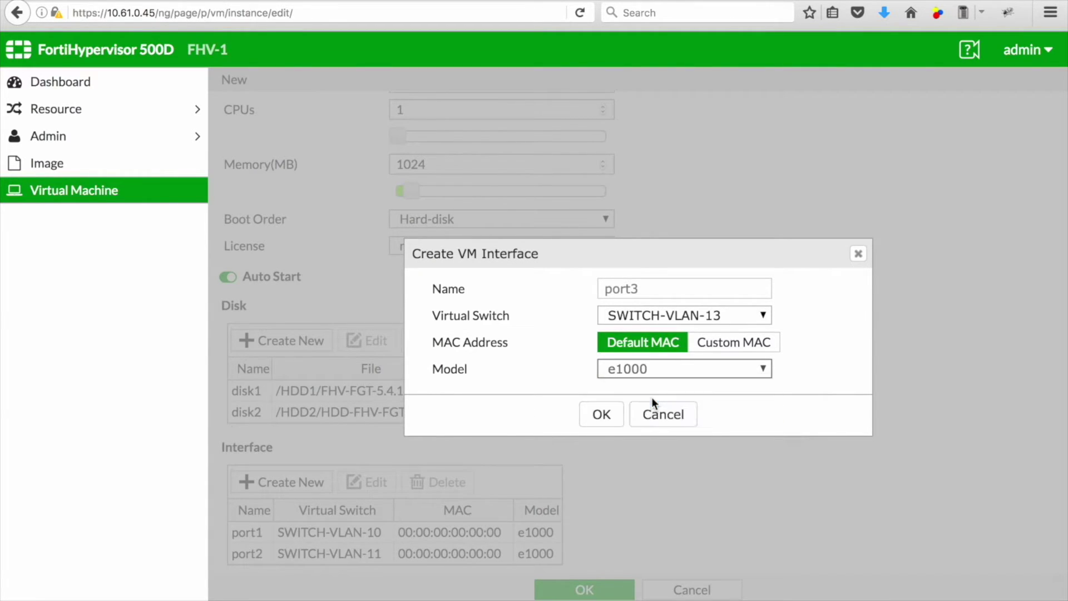
left_click(600, 413)
scroll(595, 422, "down", 1)
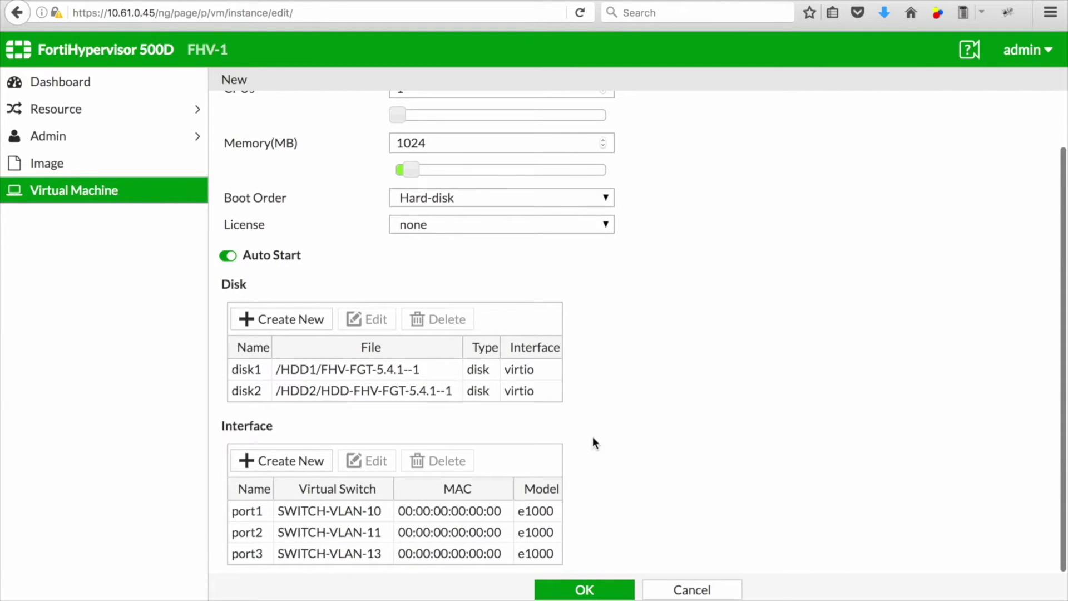
left_click(585, 590)
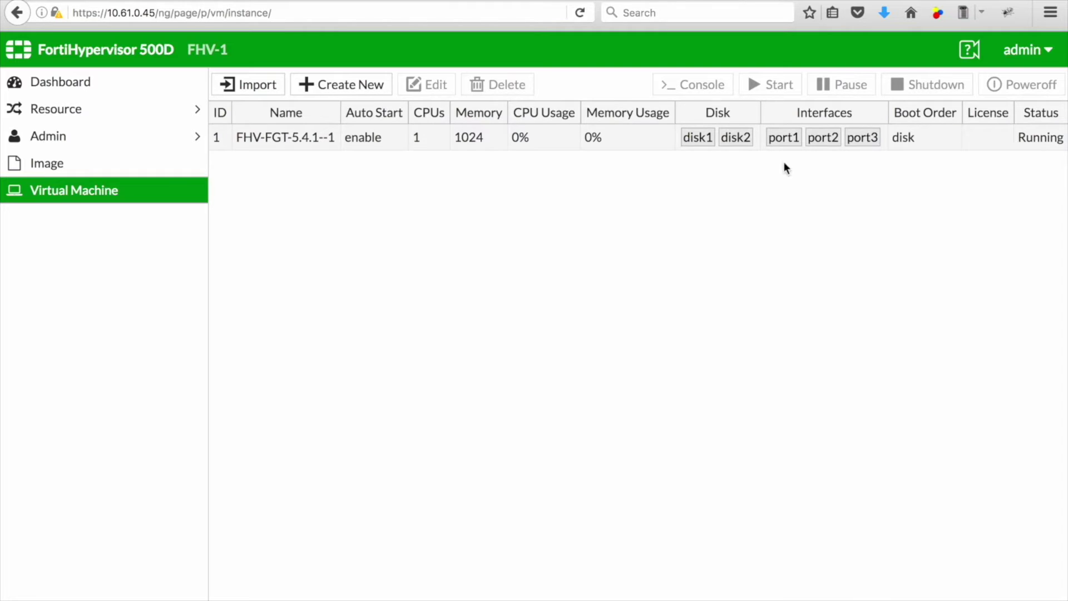
Step: Open the console of virtual machine FHV-FGT-5.4.1--1
left_click(290, 142)
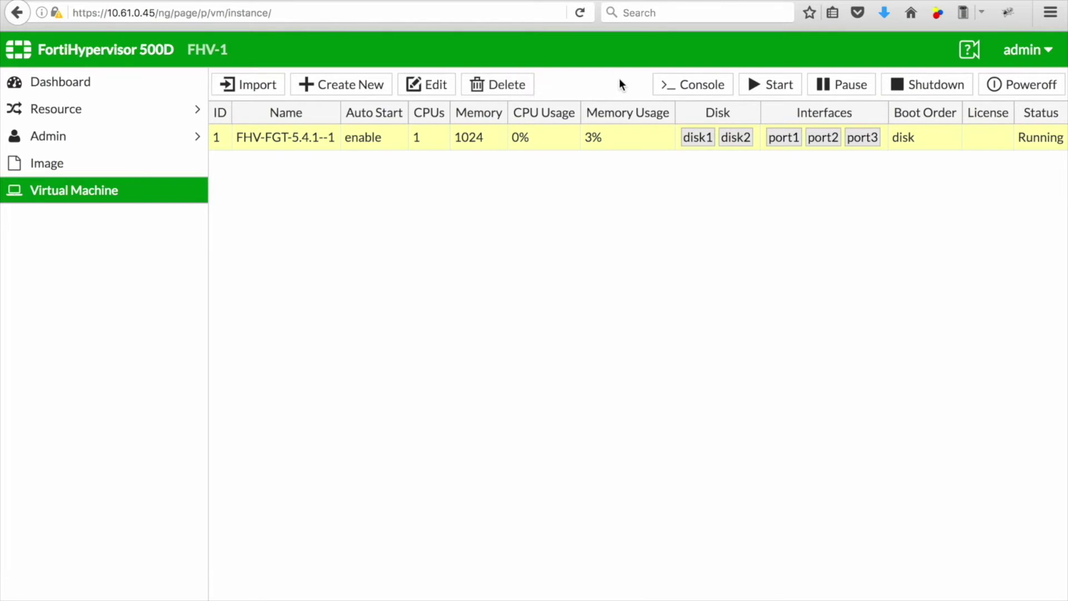
left_click(705, 86)
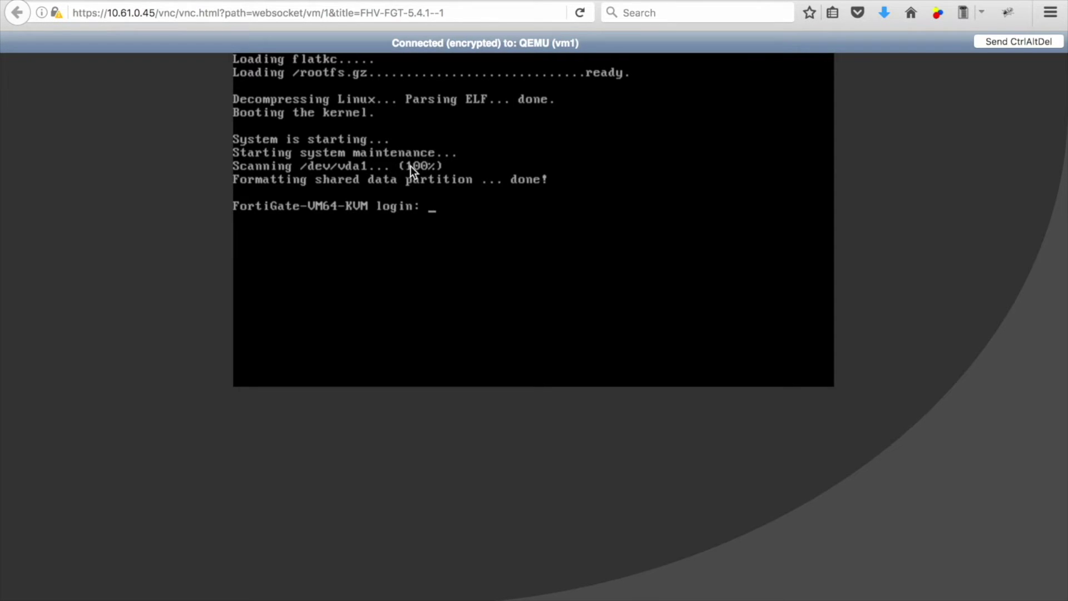
Step: Log in as admin with a blank password and enter config system interface
key("Return")
type("admin")
key("Return")
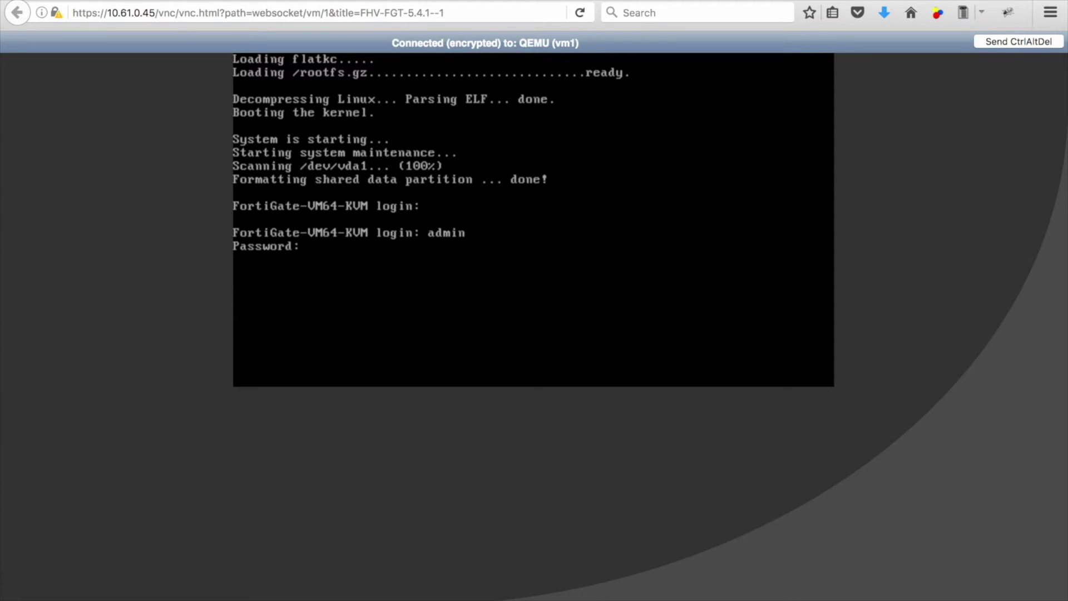
key("Return")
type("config system")
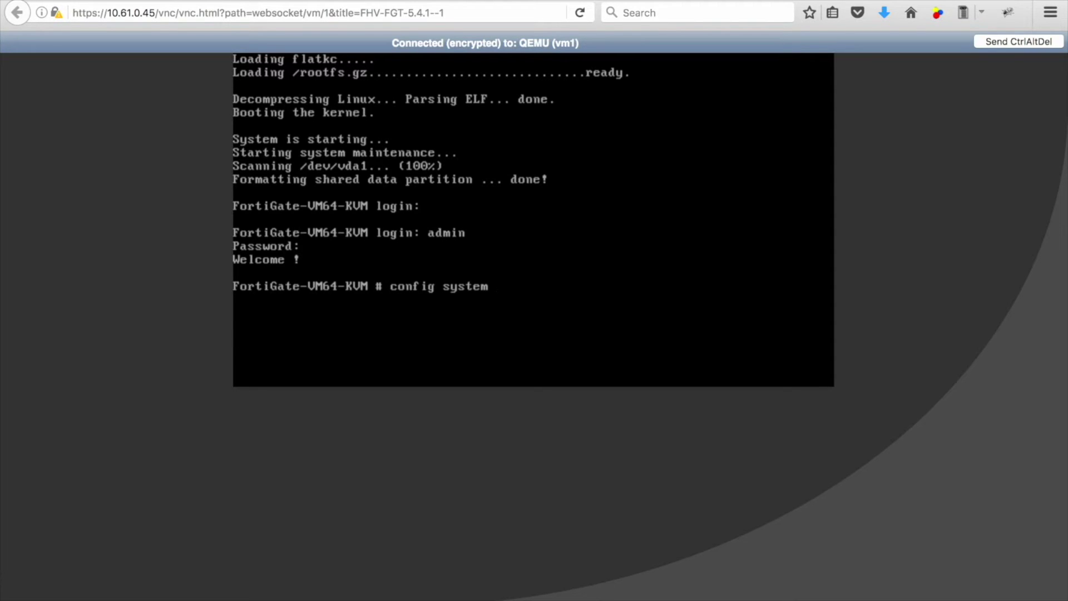
type(" interface")
key("Return")
key("Return")
type("ed")
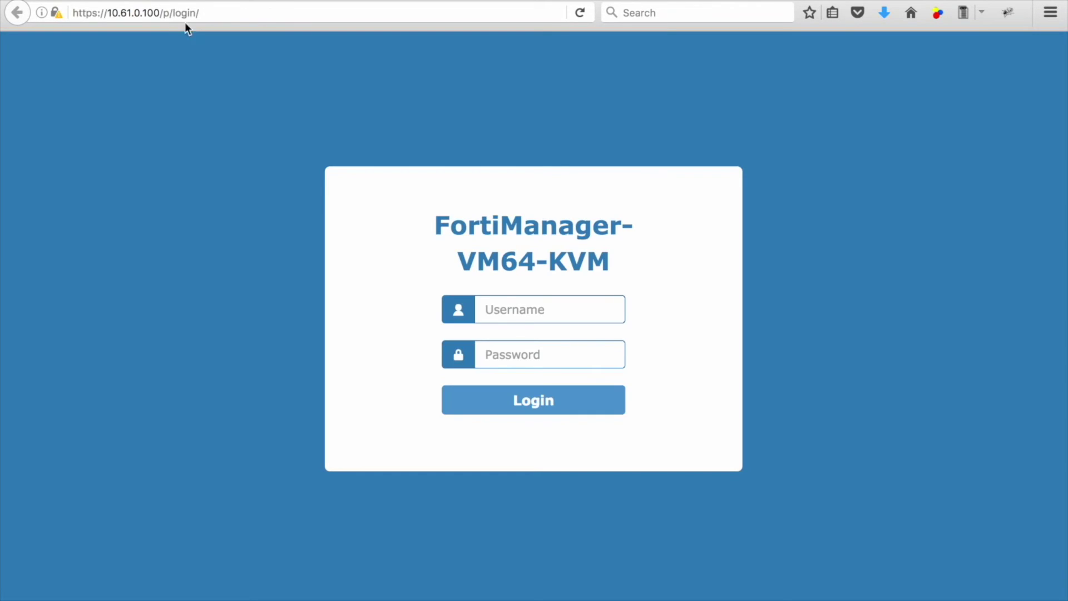
left_click(206, 12)
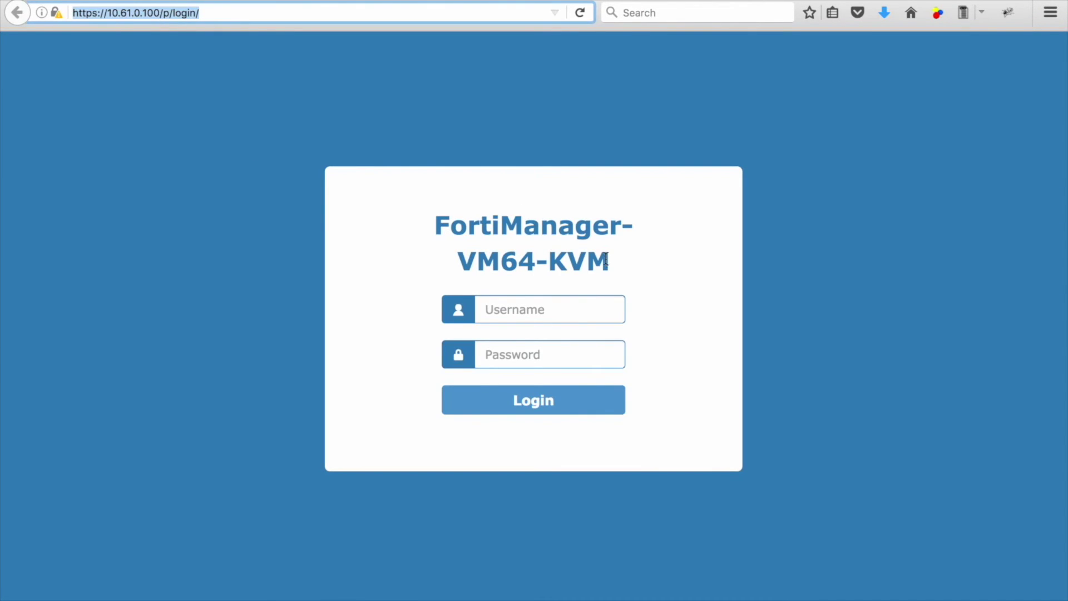
Step: Sign in to FortiManager as admin, then enter username admin on the FortiAnalyzer login page
left_click_drag(606, 261, 440, 228)
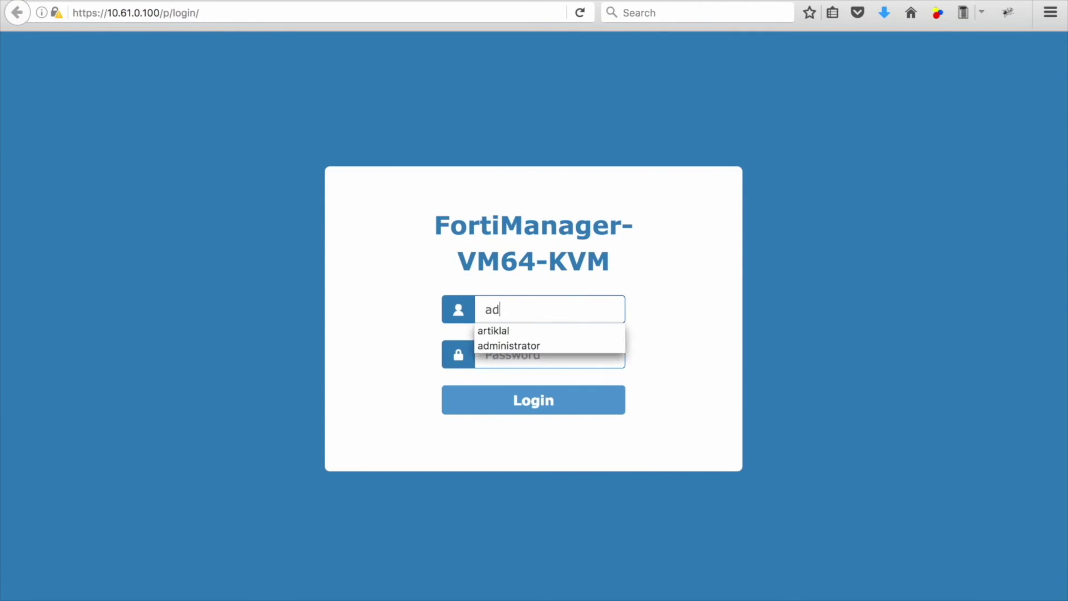
type("min")
key("Return")
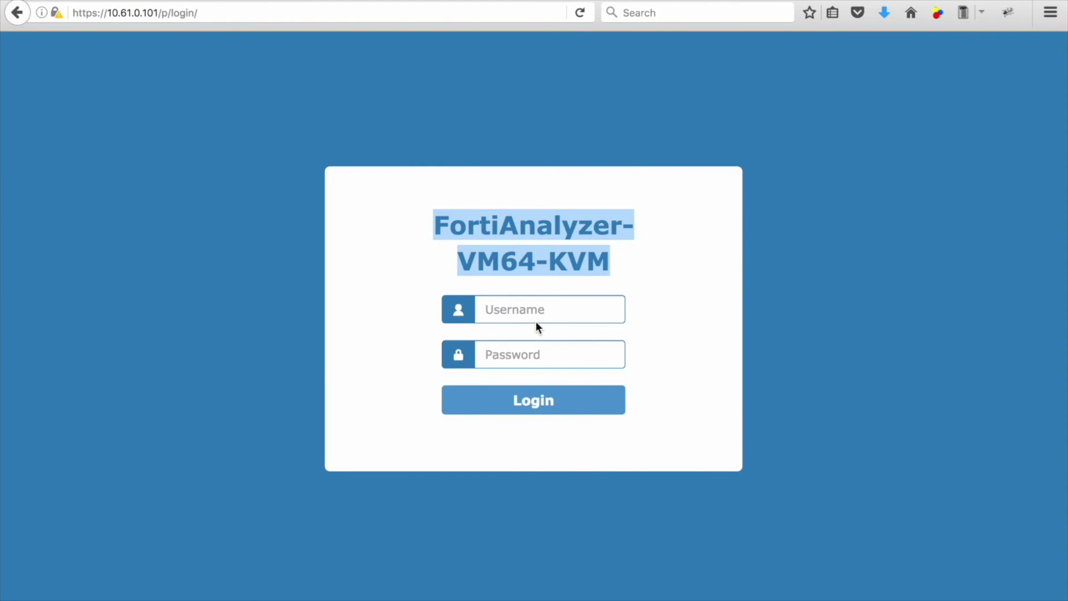
left_click(538, 321)
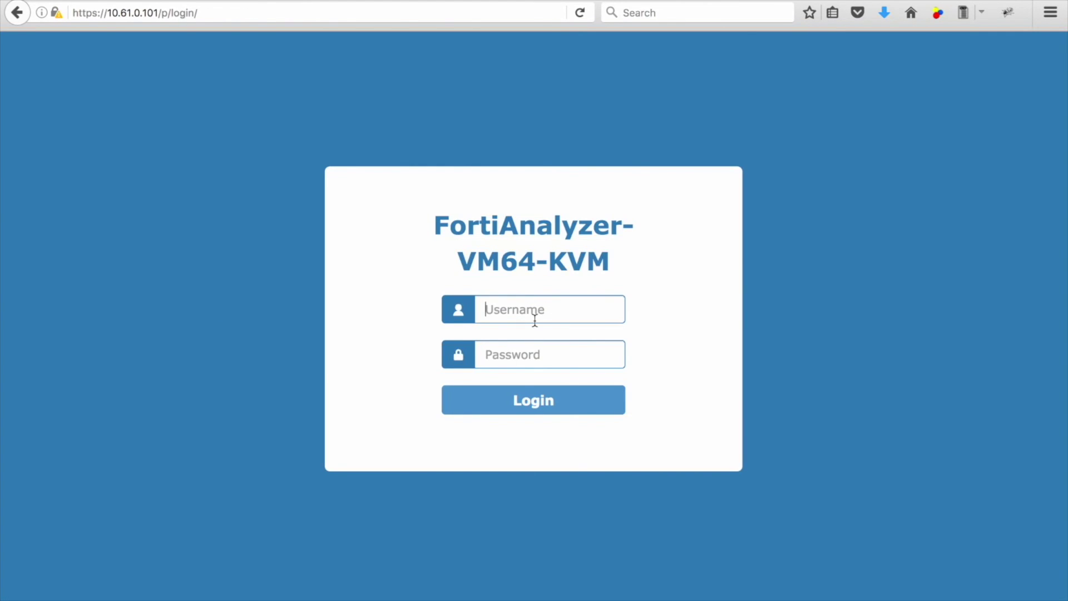
type("admin")
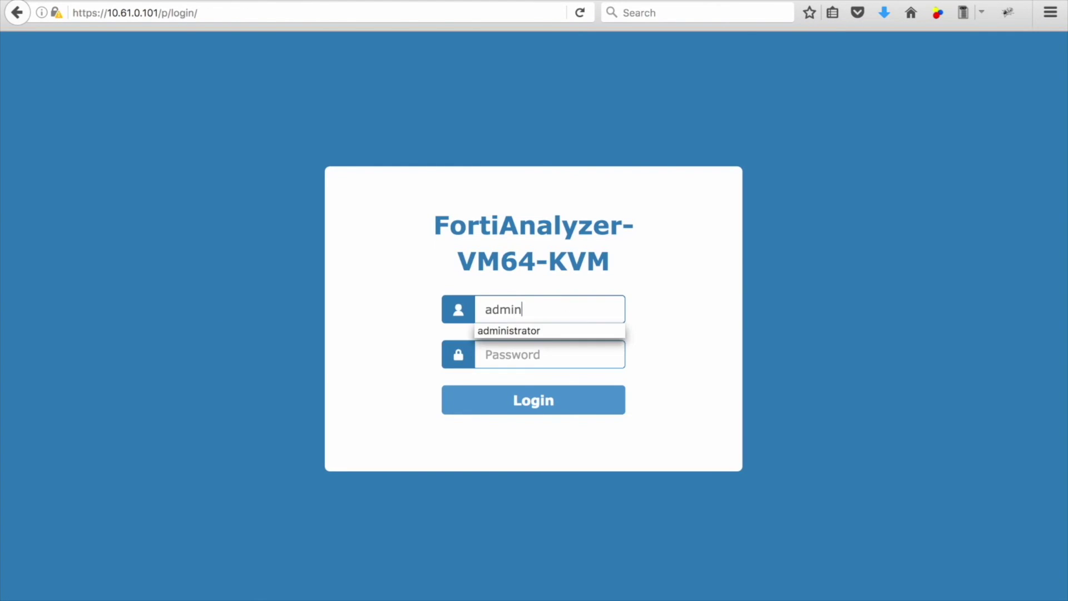